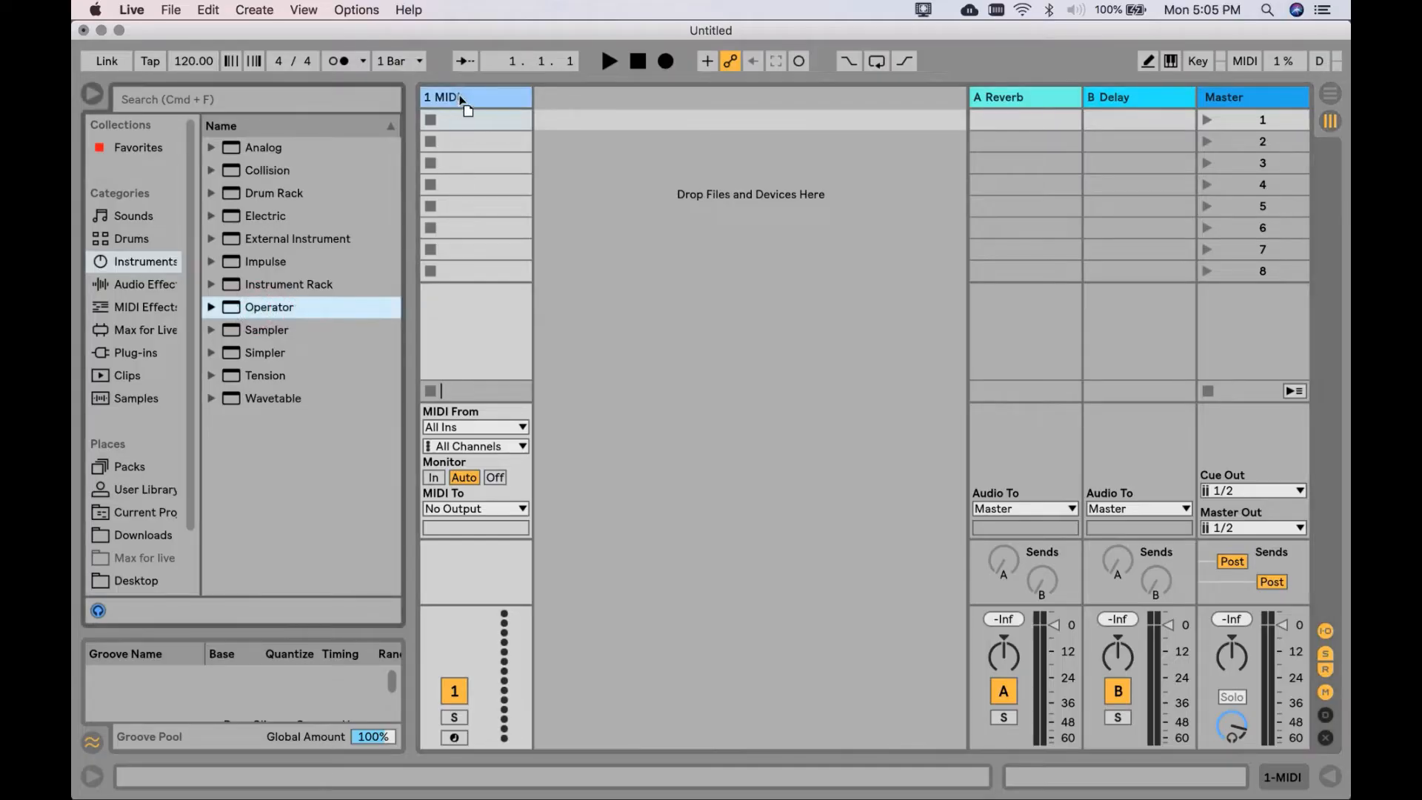
- Load the Operator instrument onto the 1 MIDI track and hide the browser
drag(460, 97, 455, 95)
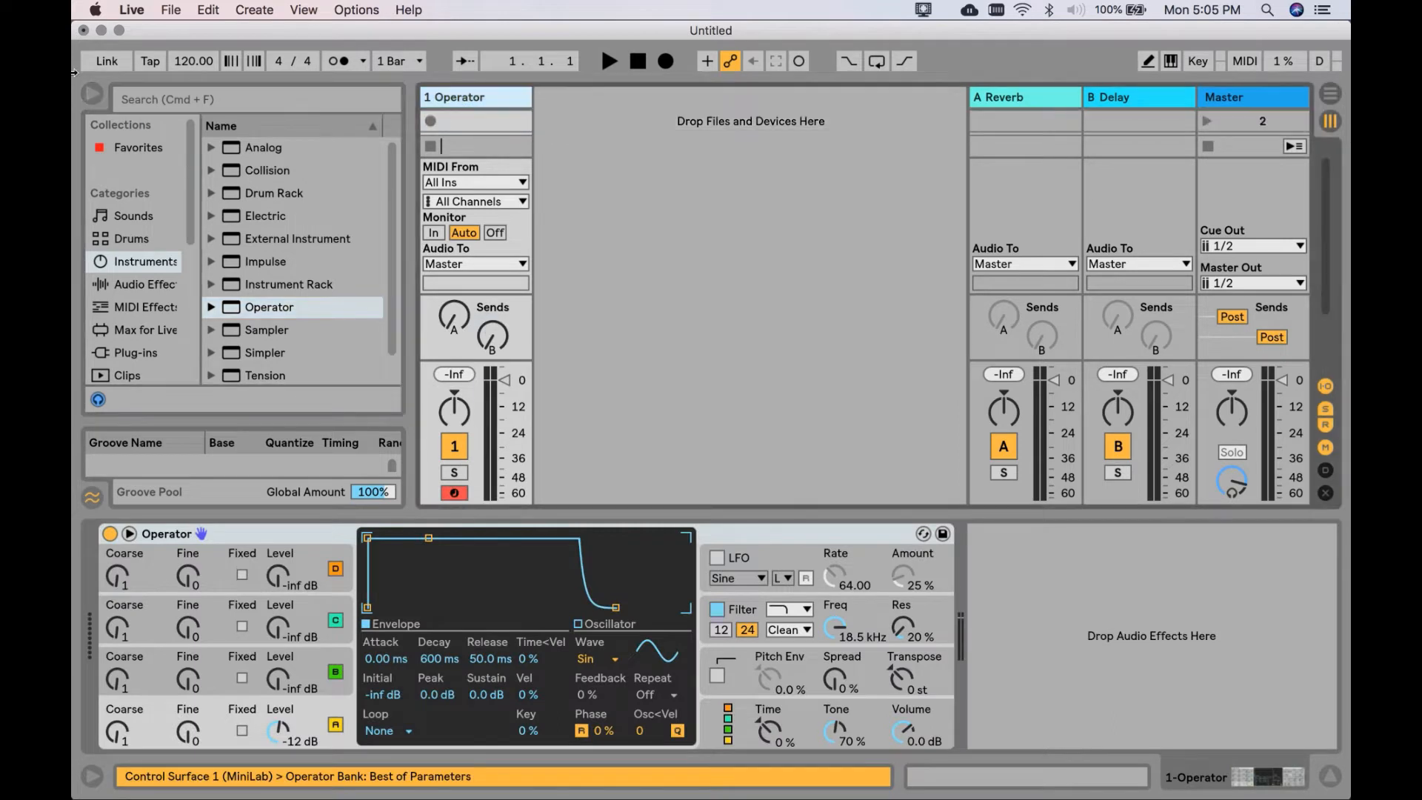
click(94, 94)
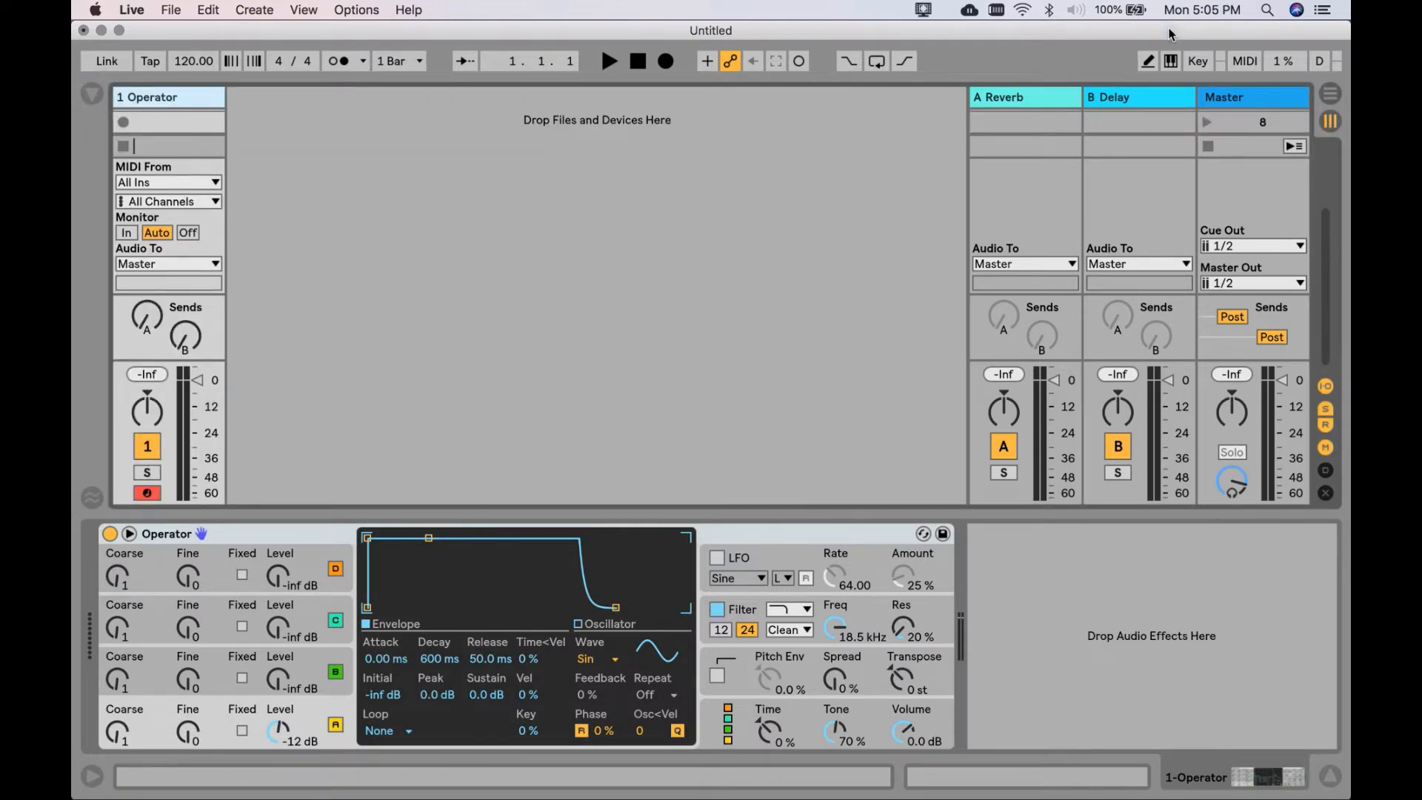
key(d)
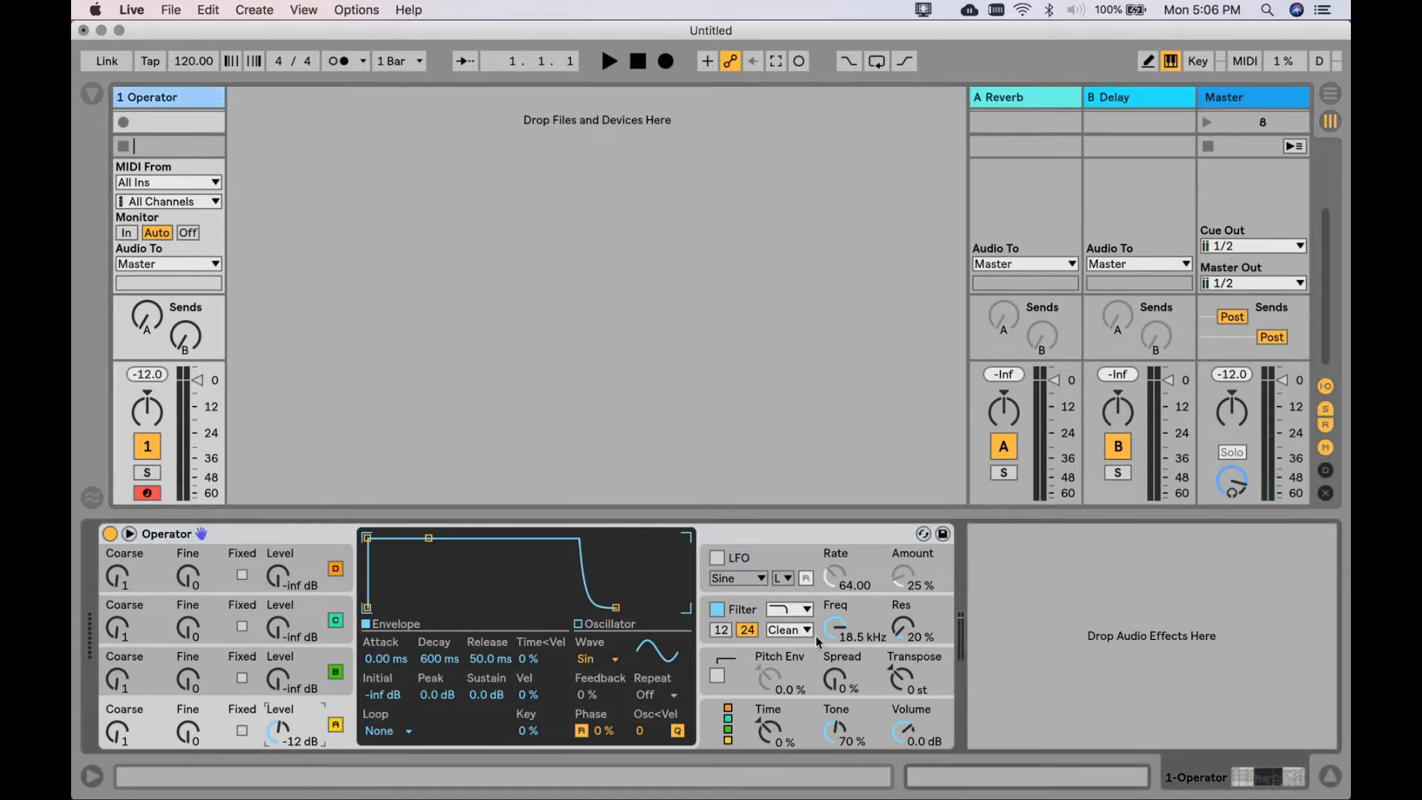
- Set oscillator A's Coarse tuning to 0.5 and play a test note
click(288, 664)
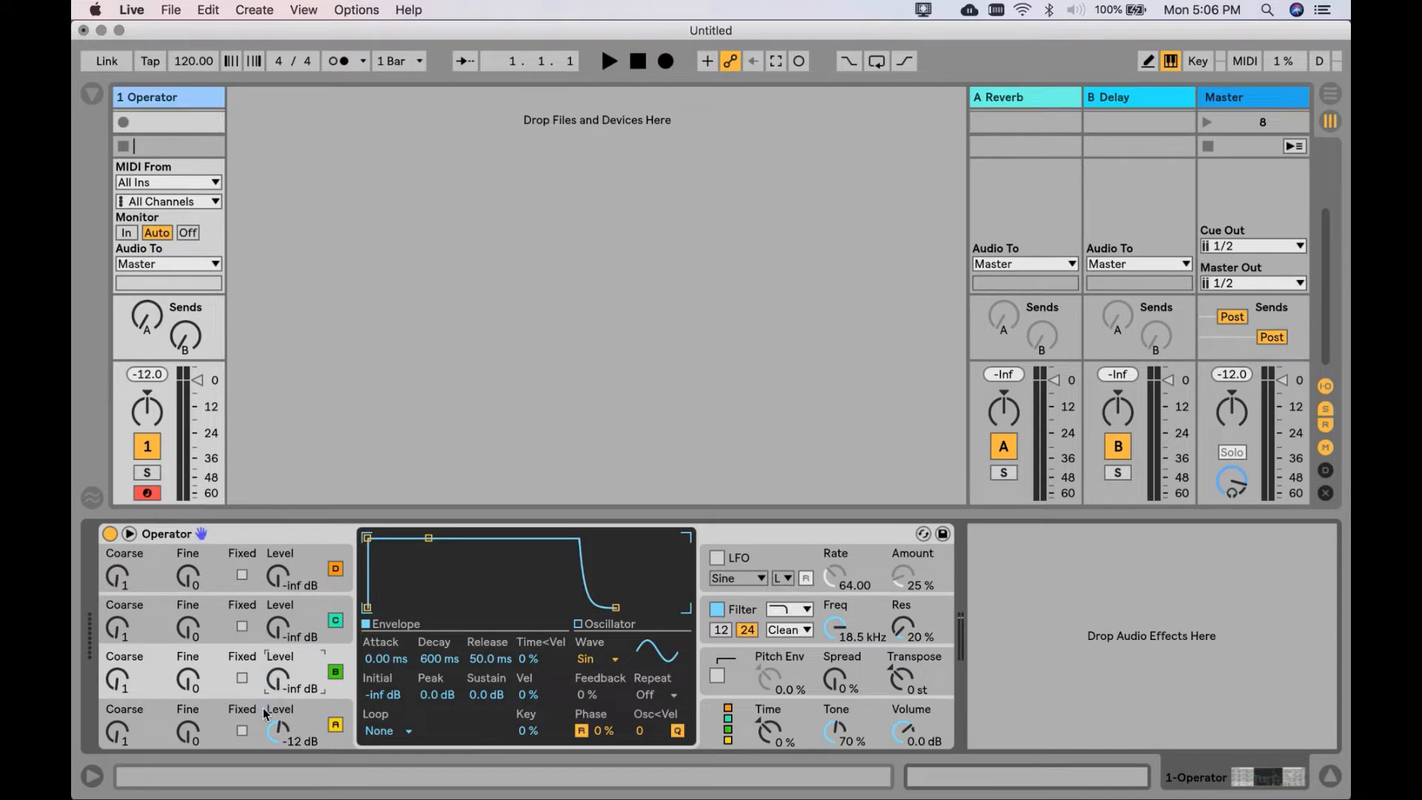
drag(118, 725, 118, 727)
key(d)
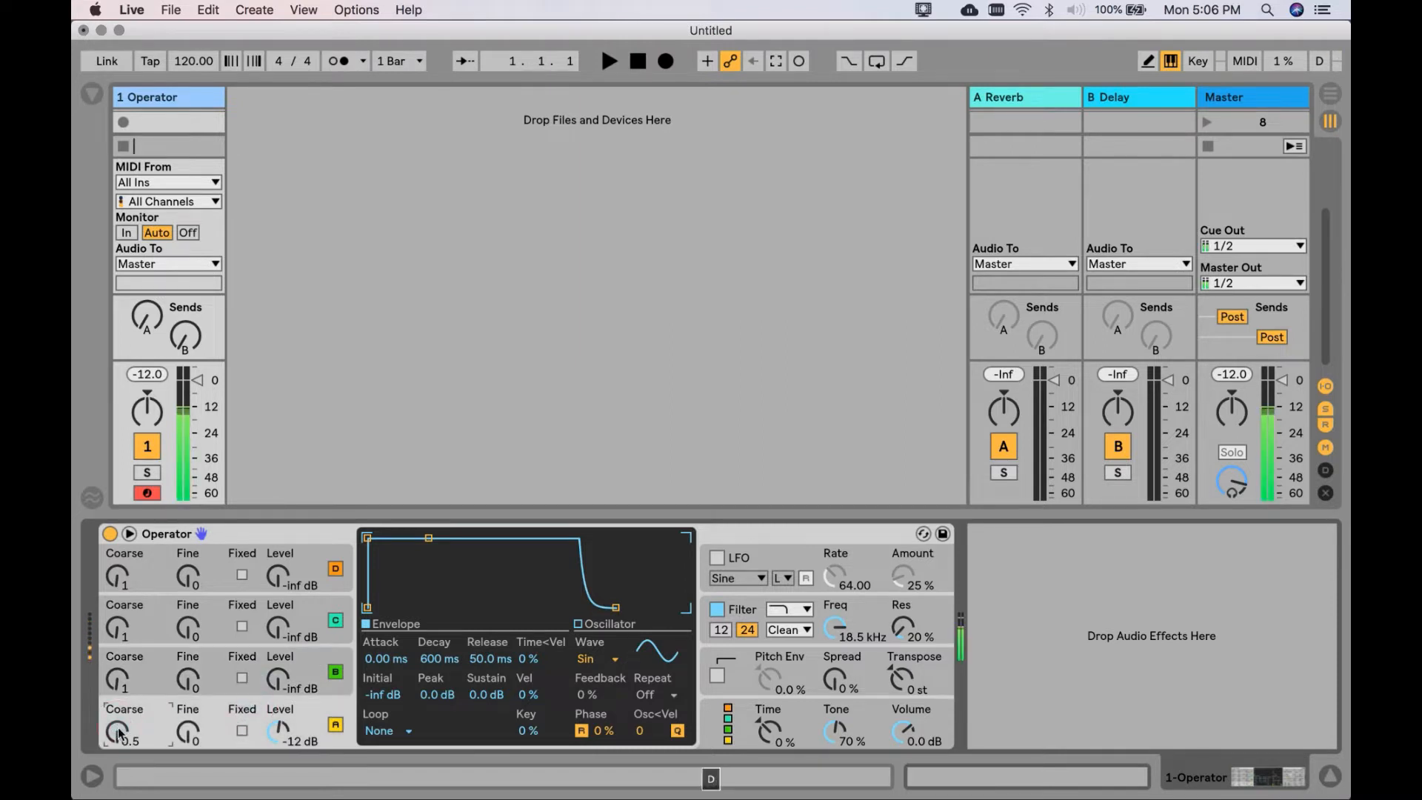
- Raise oscillator B's level to -29 dB and change its waveform to Triangle
click(235, 657)
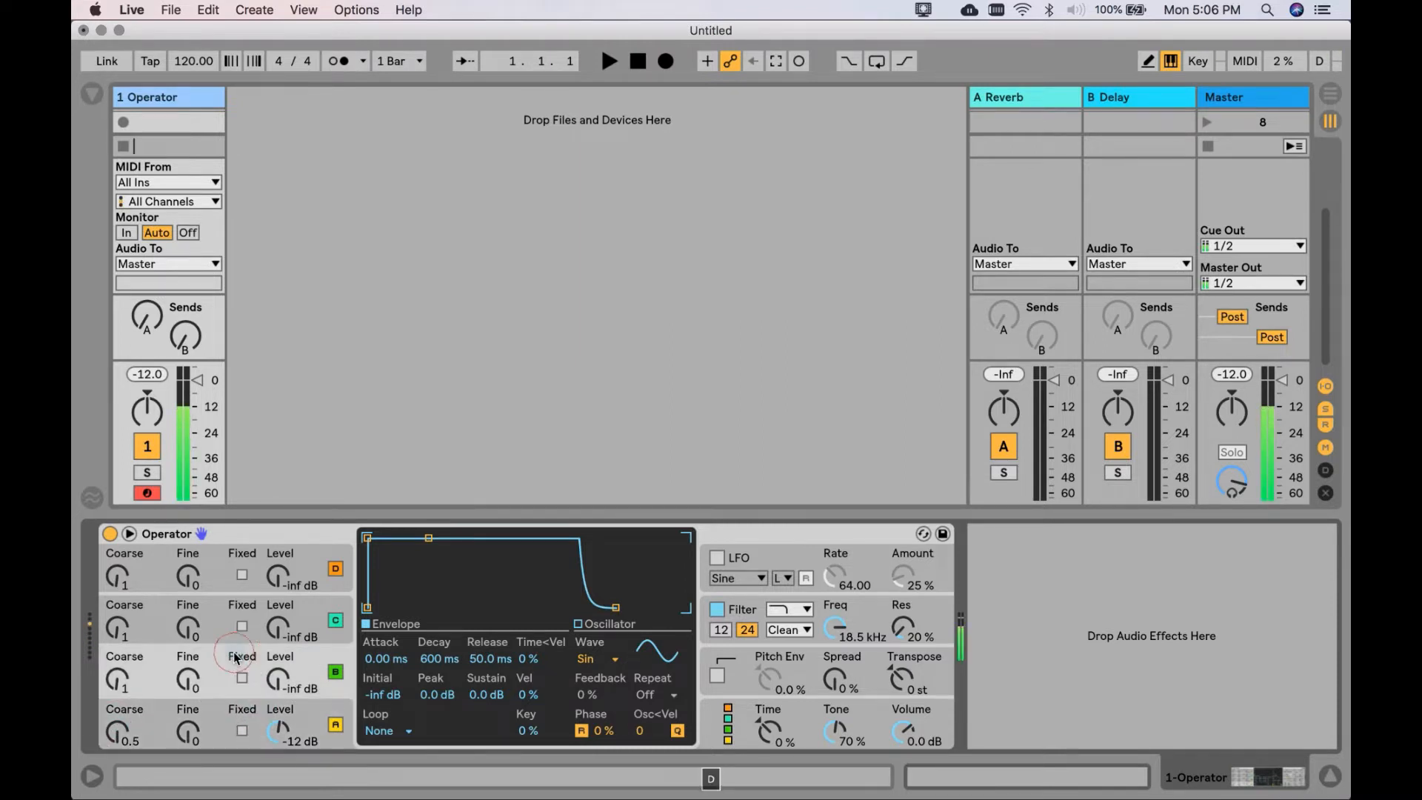
click(280, 686)
drag(280, 685, 280, 666)
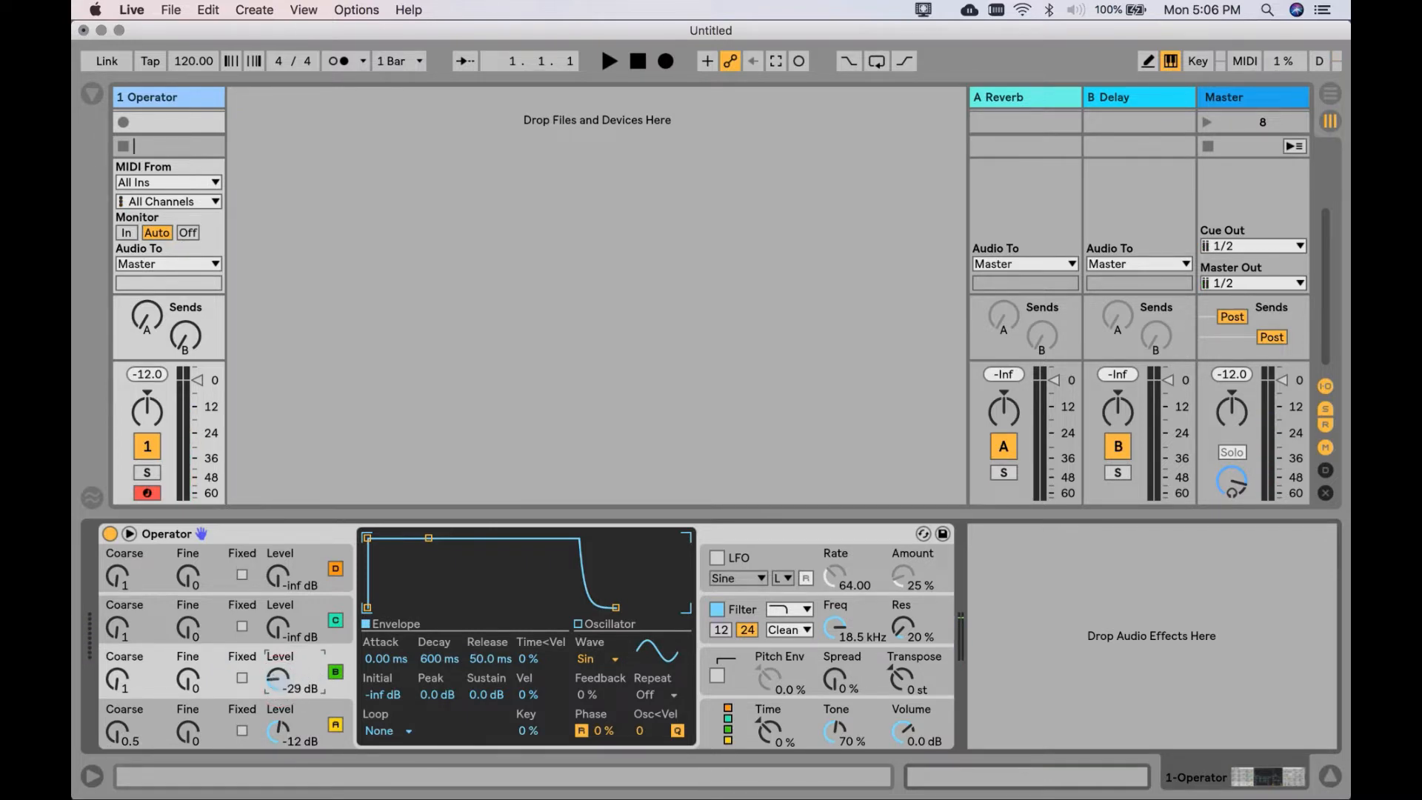
click(281, 685)
click(592, 659)
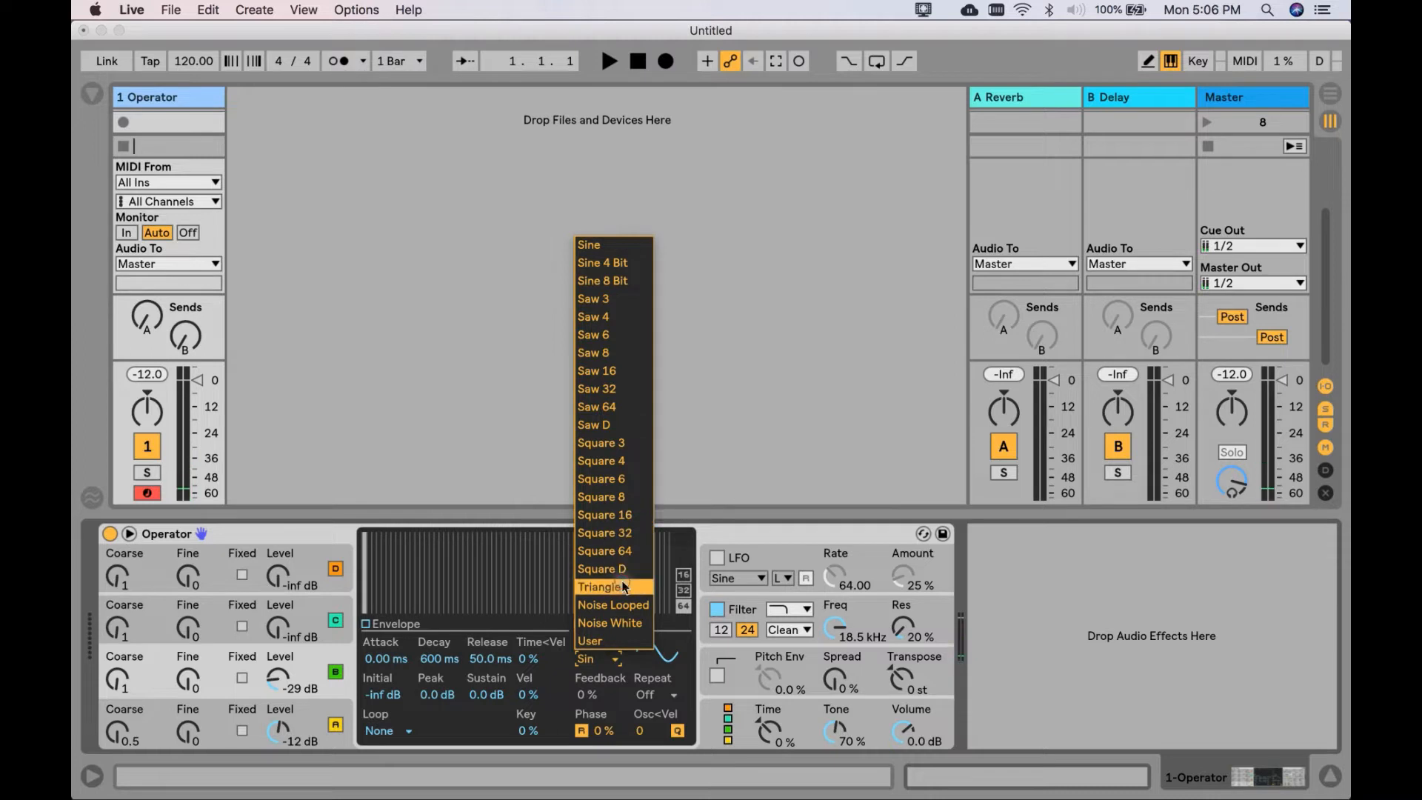
click(601, 587)
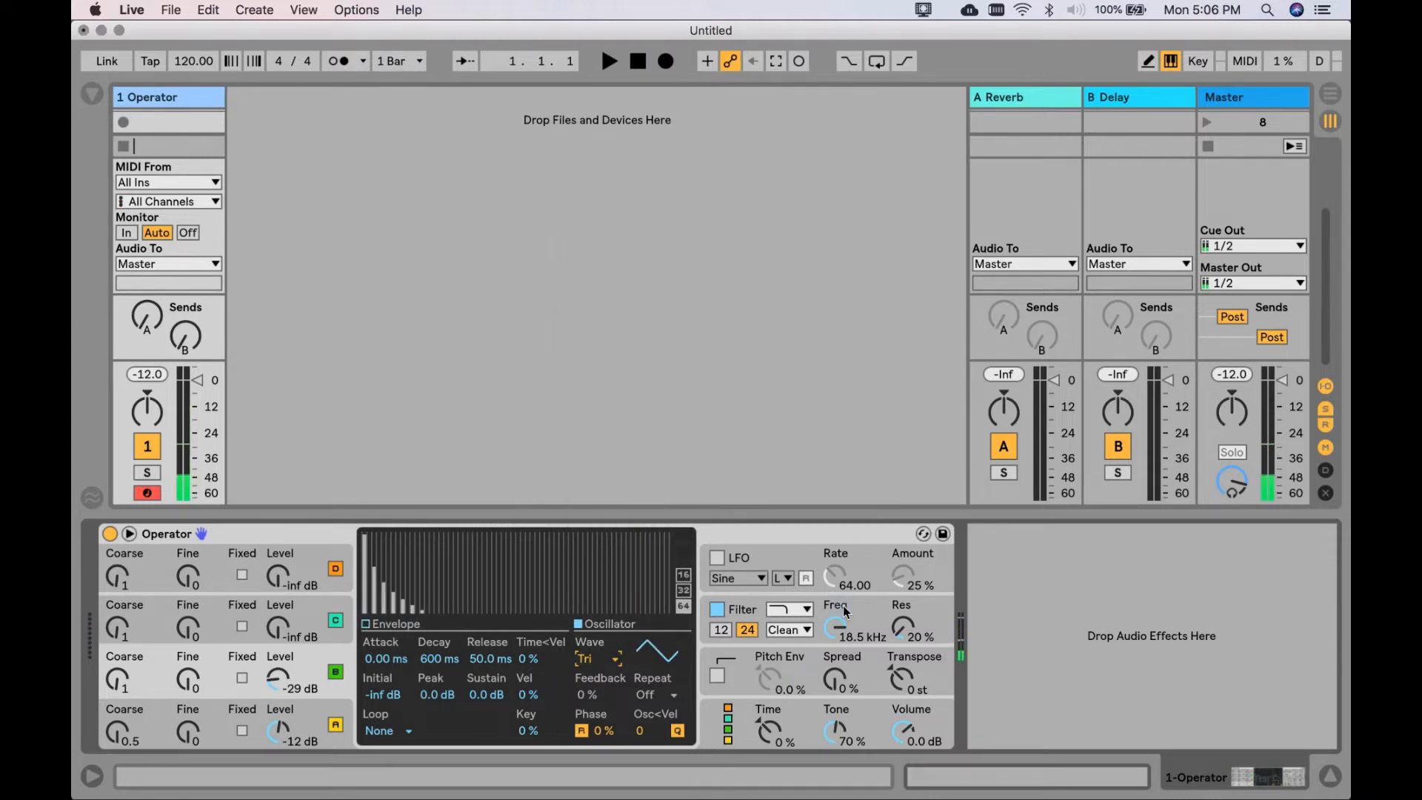
- Change Operator's filter type to high-pass
click(743, 561)
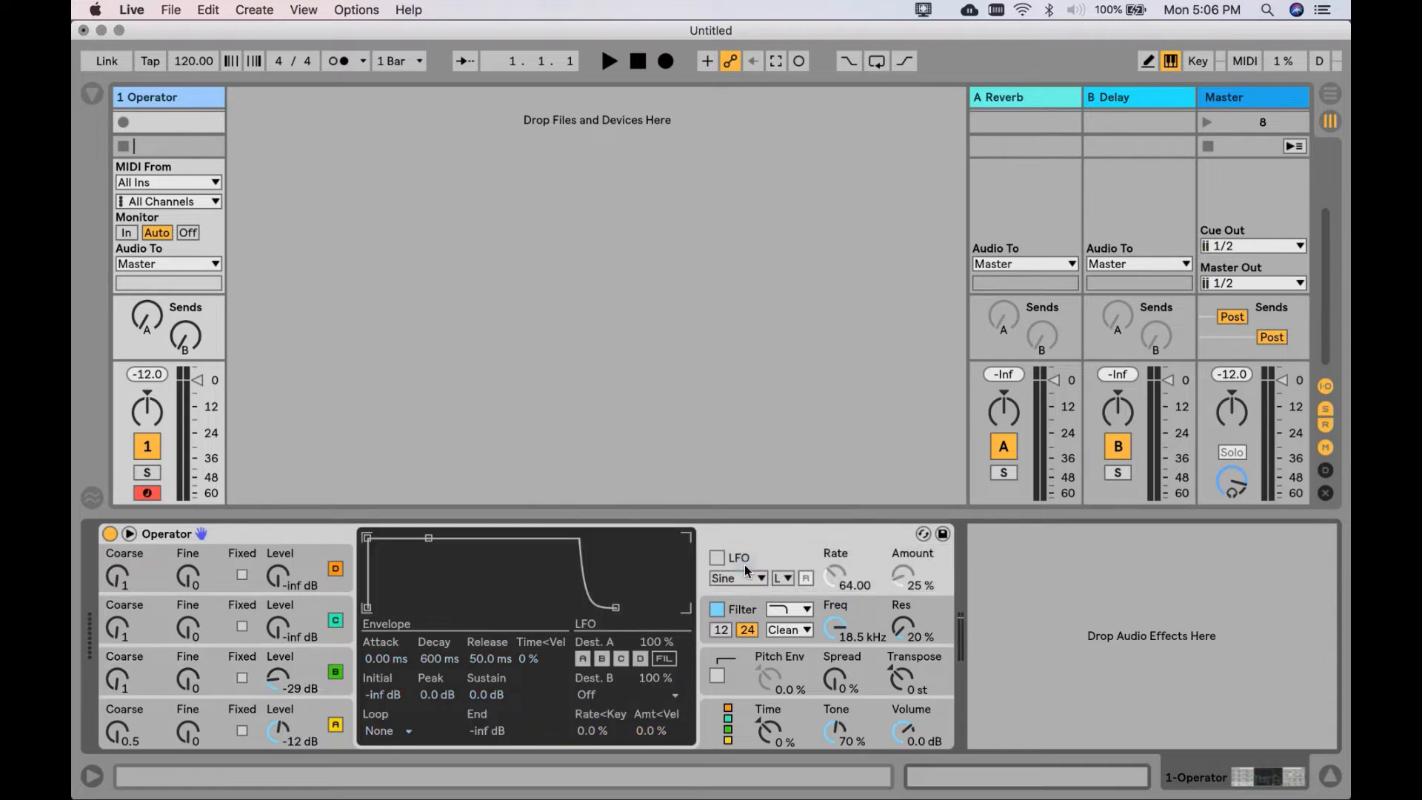
click(743, 610)
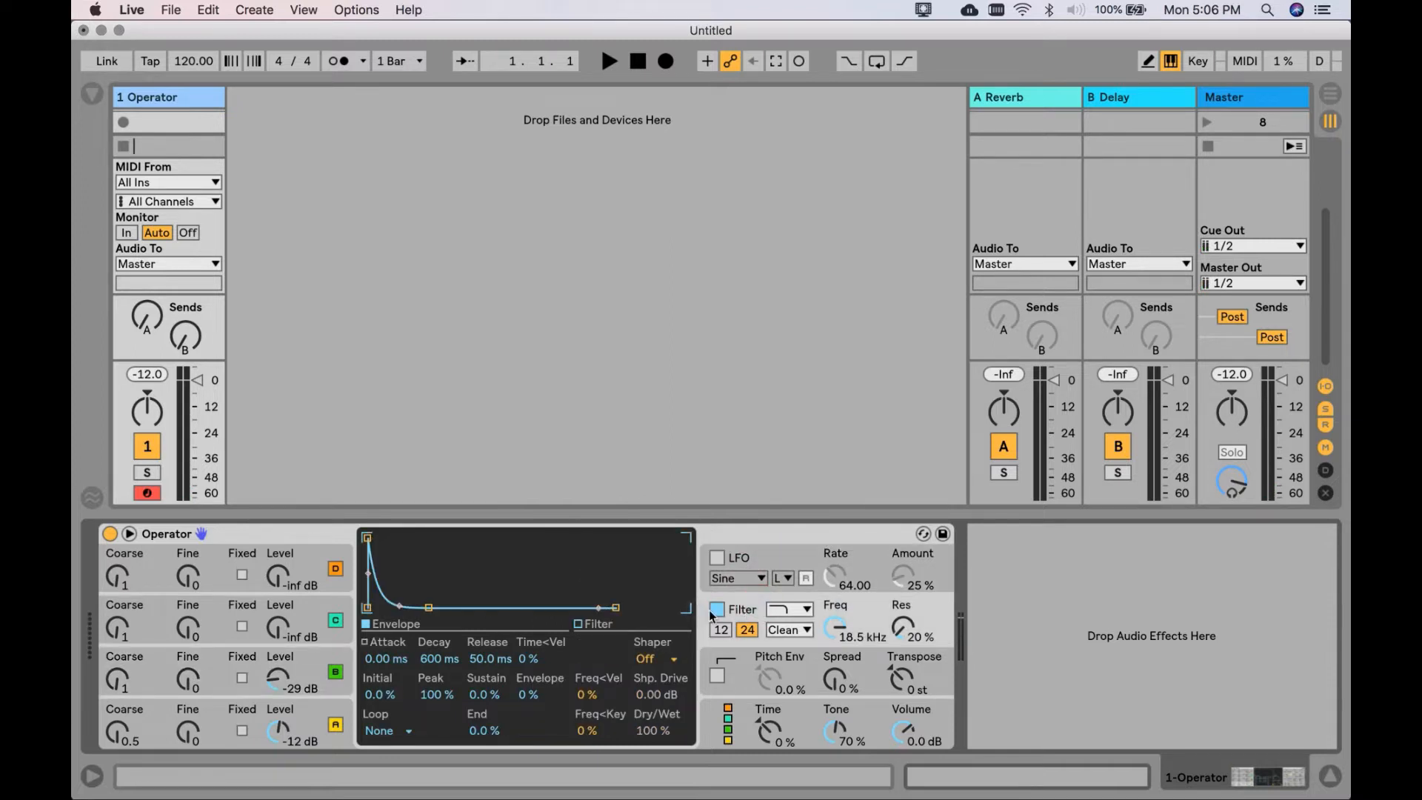
click(798, 611)
click(794, 649)
- Adjust the filter frequency while playing test notes and set it to 200 Hz
click(864, 605)
key(d)
key(d)
key(d)
key(d)
key(d)
mouse_move(836, 622)
mouse_down()
mouse_move(837, 735)
mouse_move(835, 614)
mouse_up()
key(d)
key(d)
key(d)
key(d)
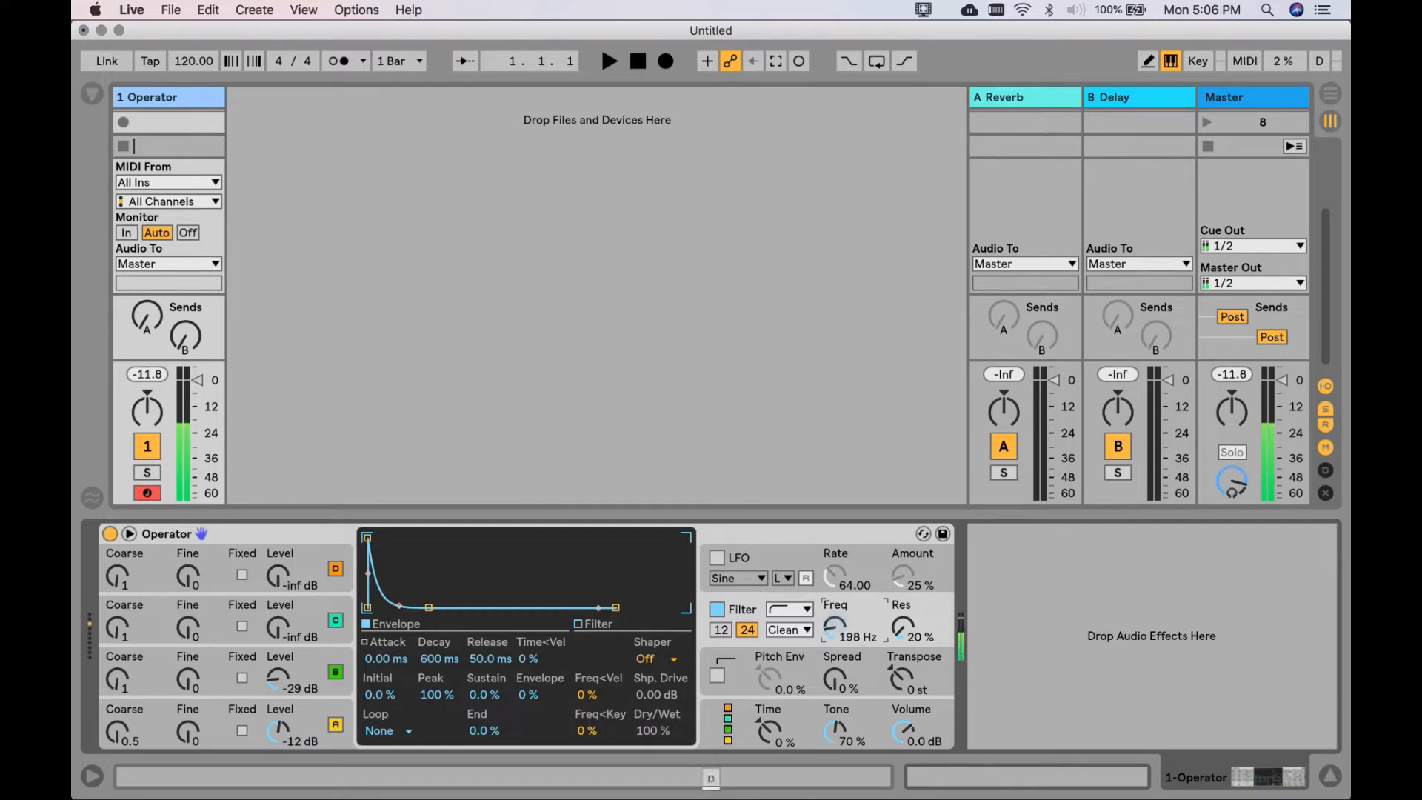
key(d)
key(d)
key(d)
drag(837, 627, 837, 626)
key(d)
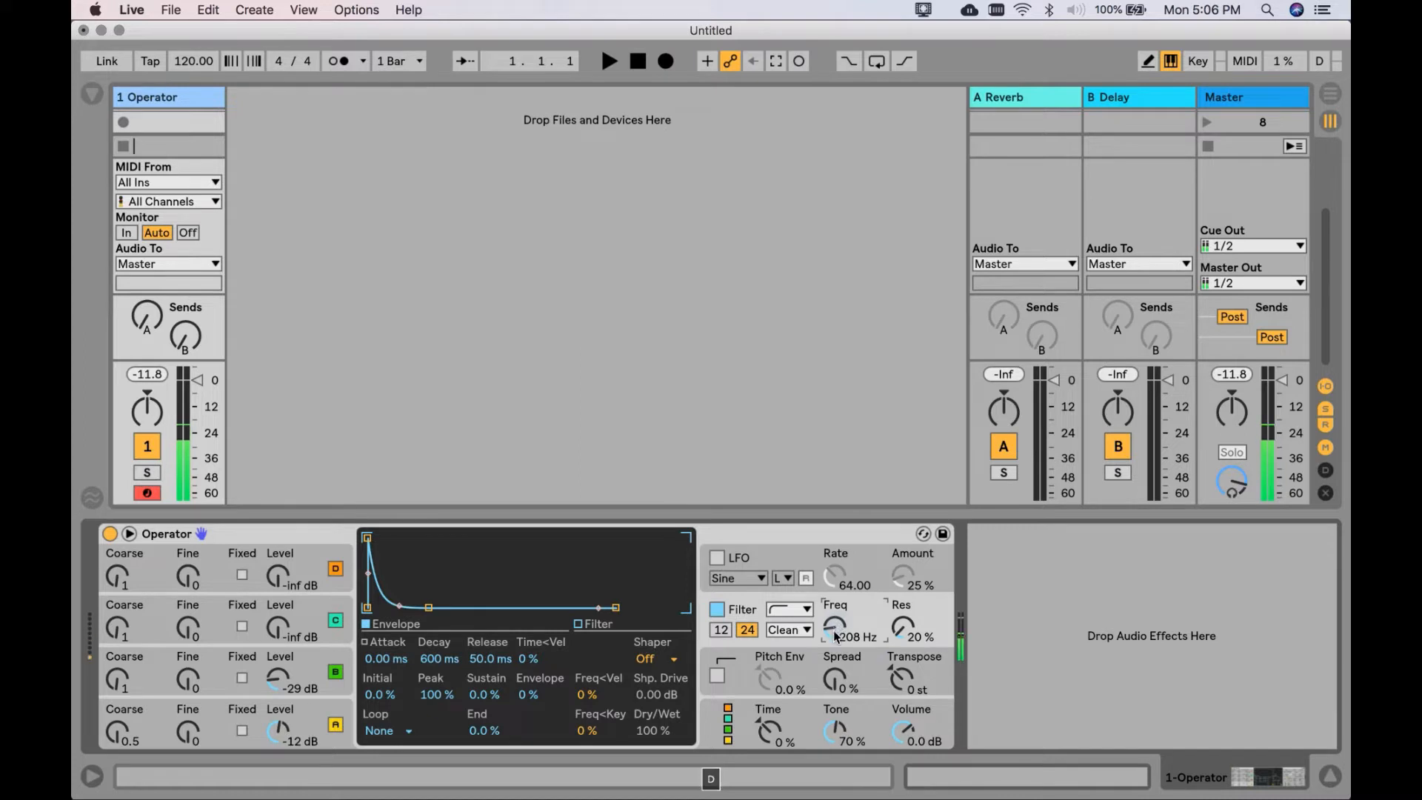
double_click(843, 633)
text(200)
key(Return)
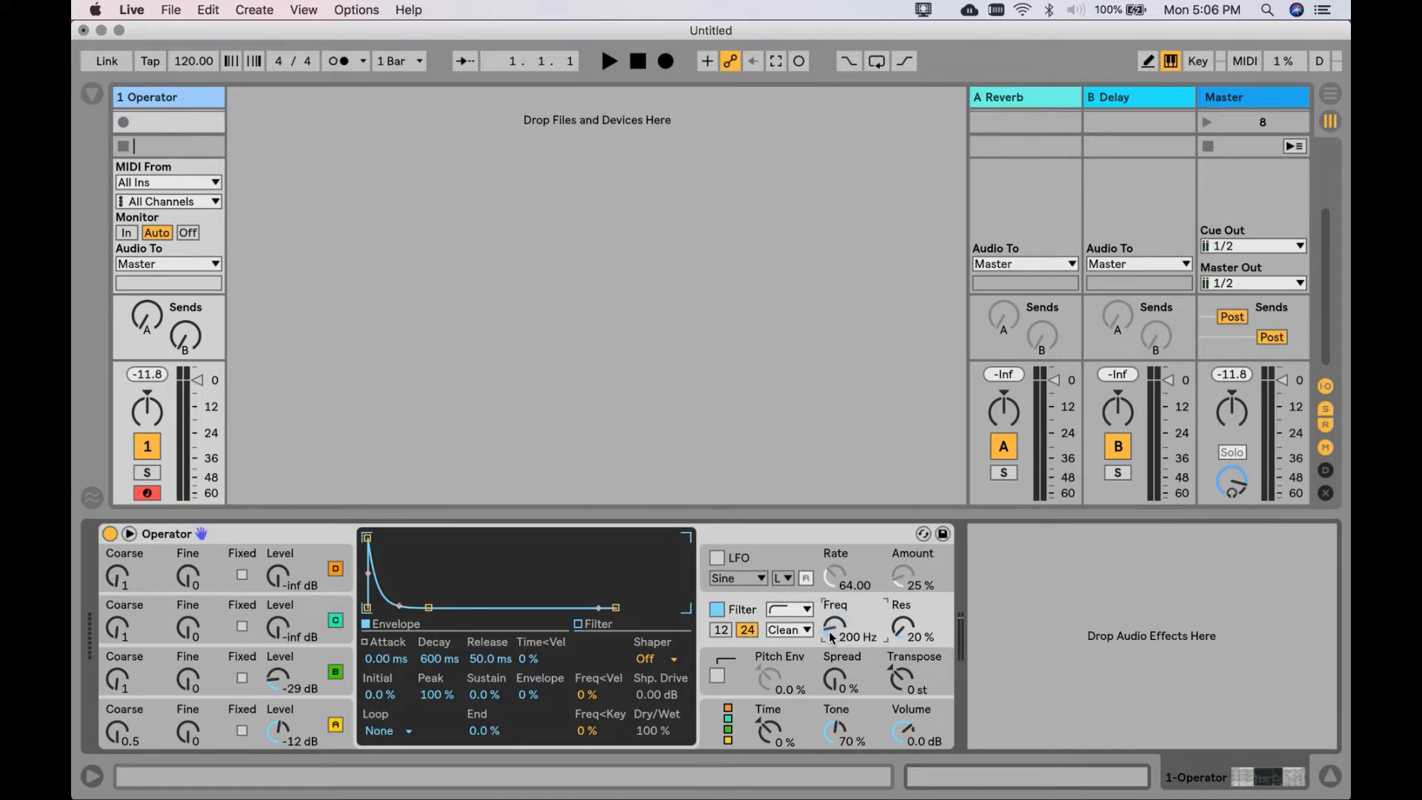
- Switch the filter circuit to OSR and set its resonance to 30 %
click(789, 629)
click(789, 666)
drag(909, 636, 909, 590)
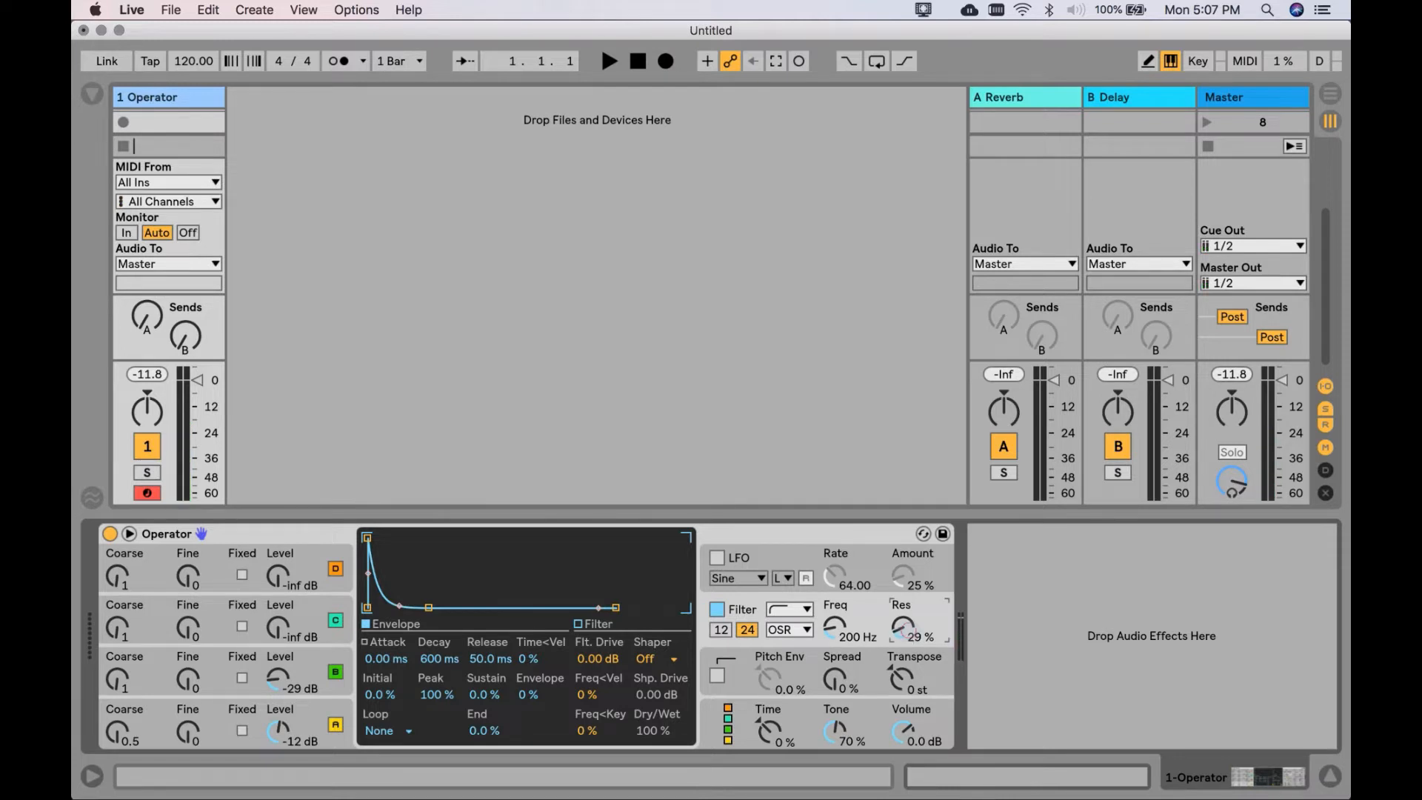
key(d)
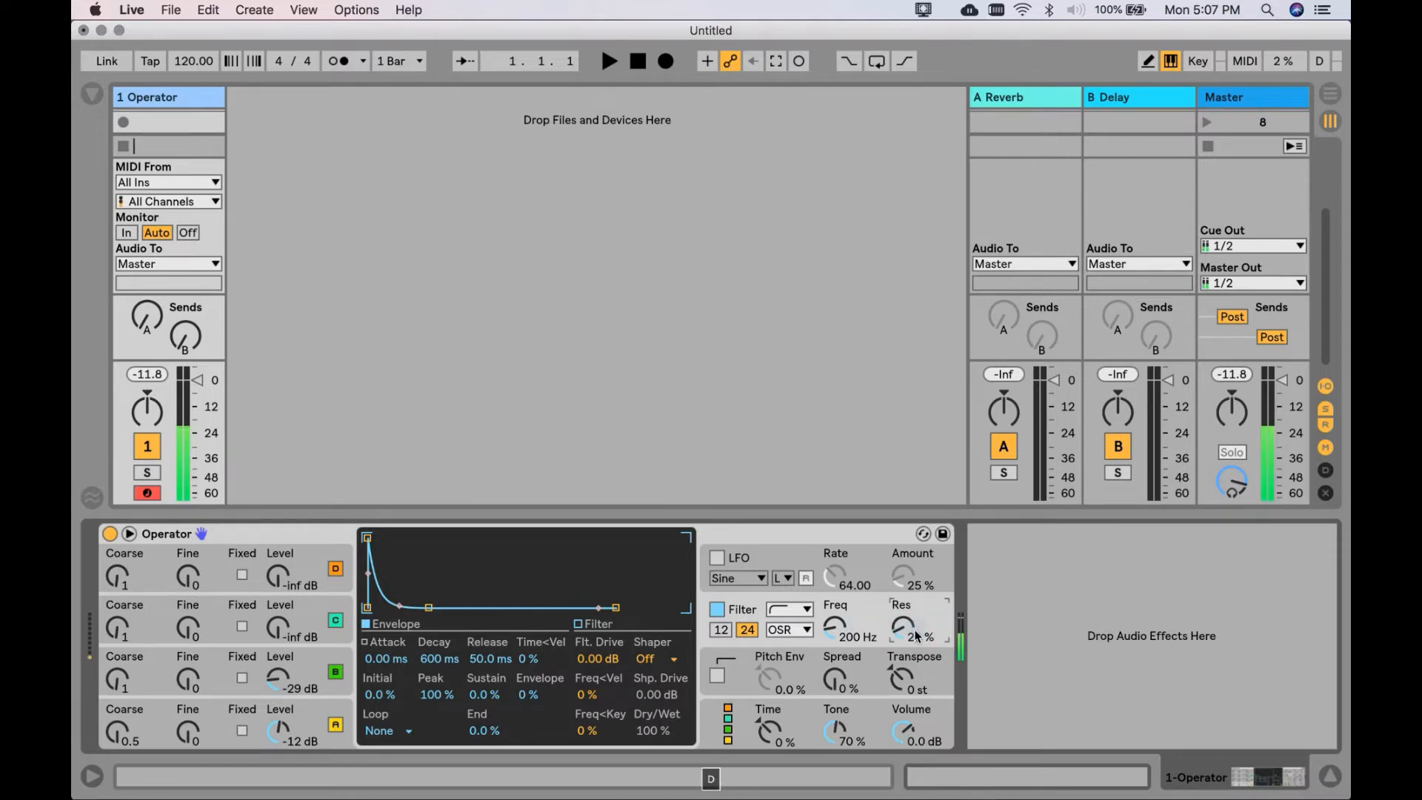
text(30)
key(Return)
key(d)
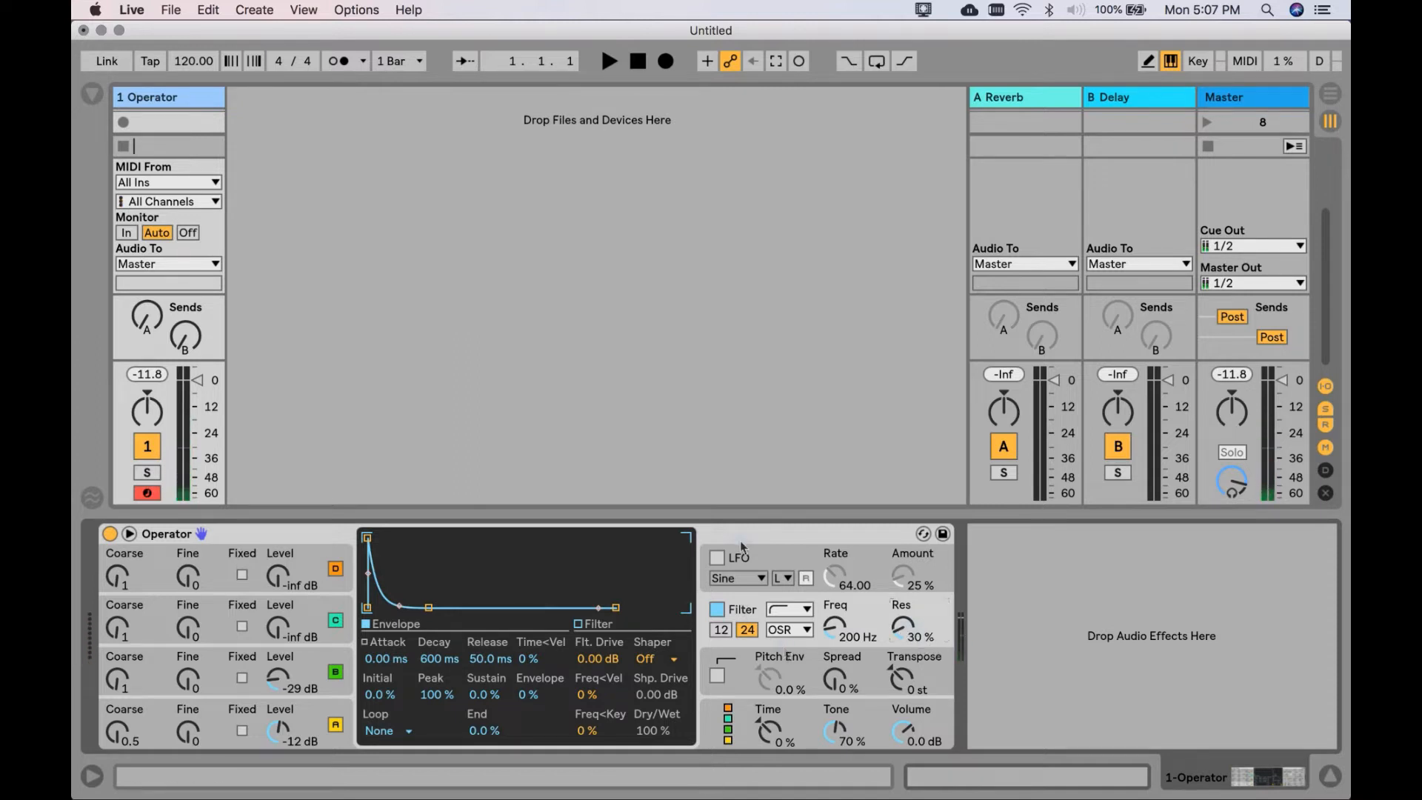
- Turn on the LFO with a rate of 10 and an amount of 100 %
click(717, 557)
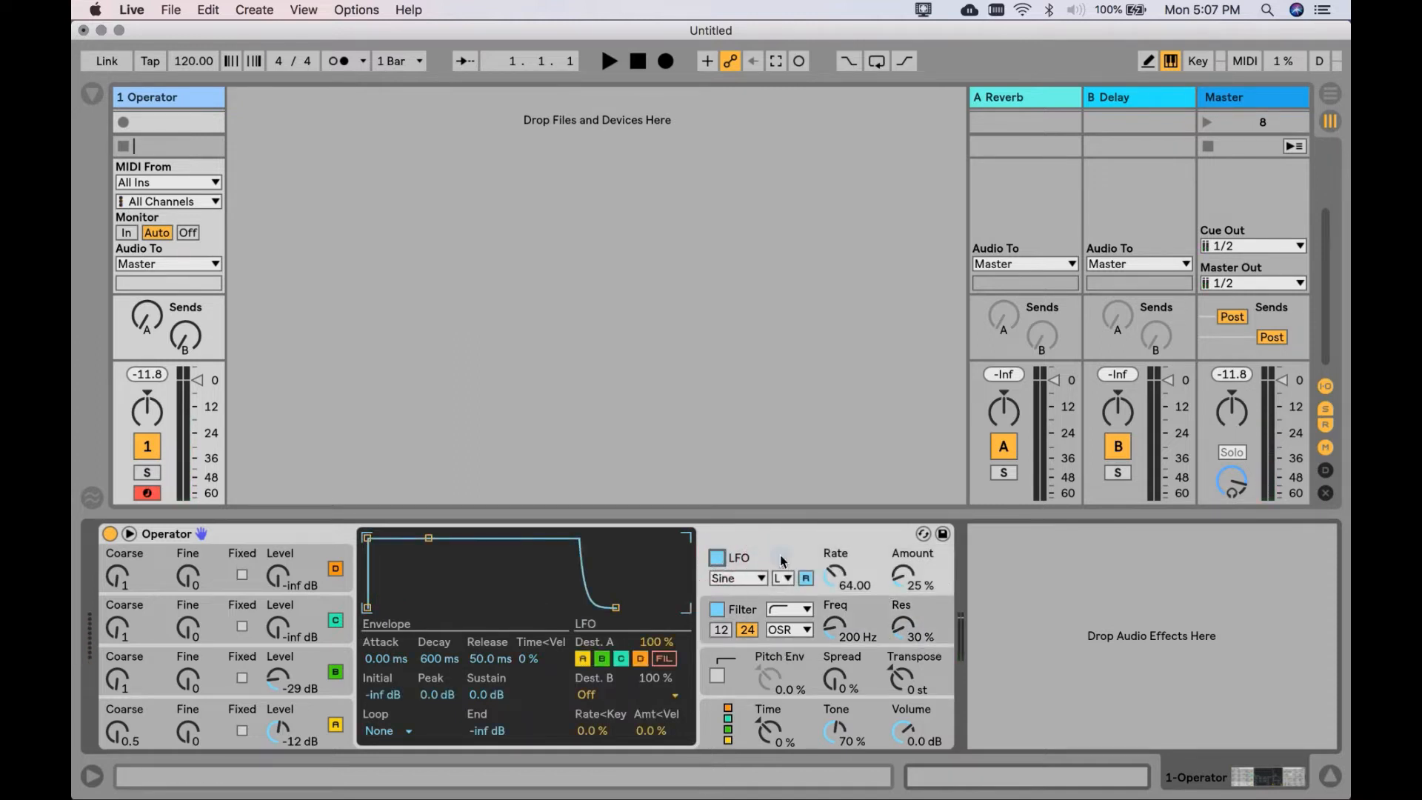
key(d)
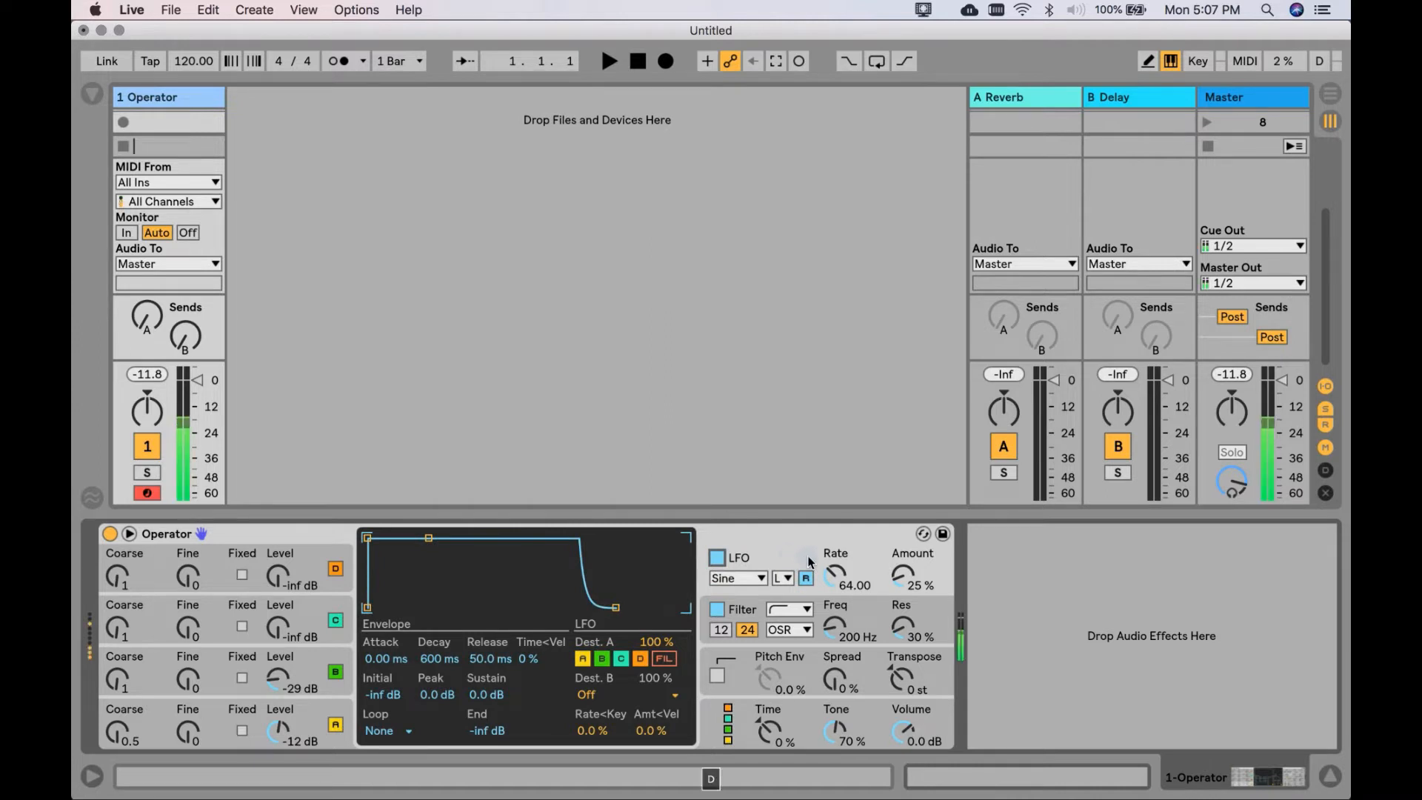
drag(835, 576, 836, 618)
text(9)
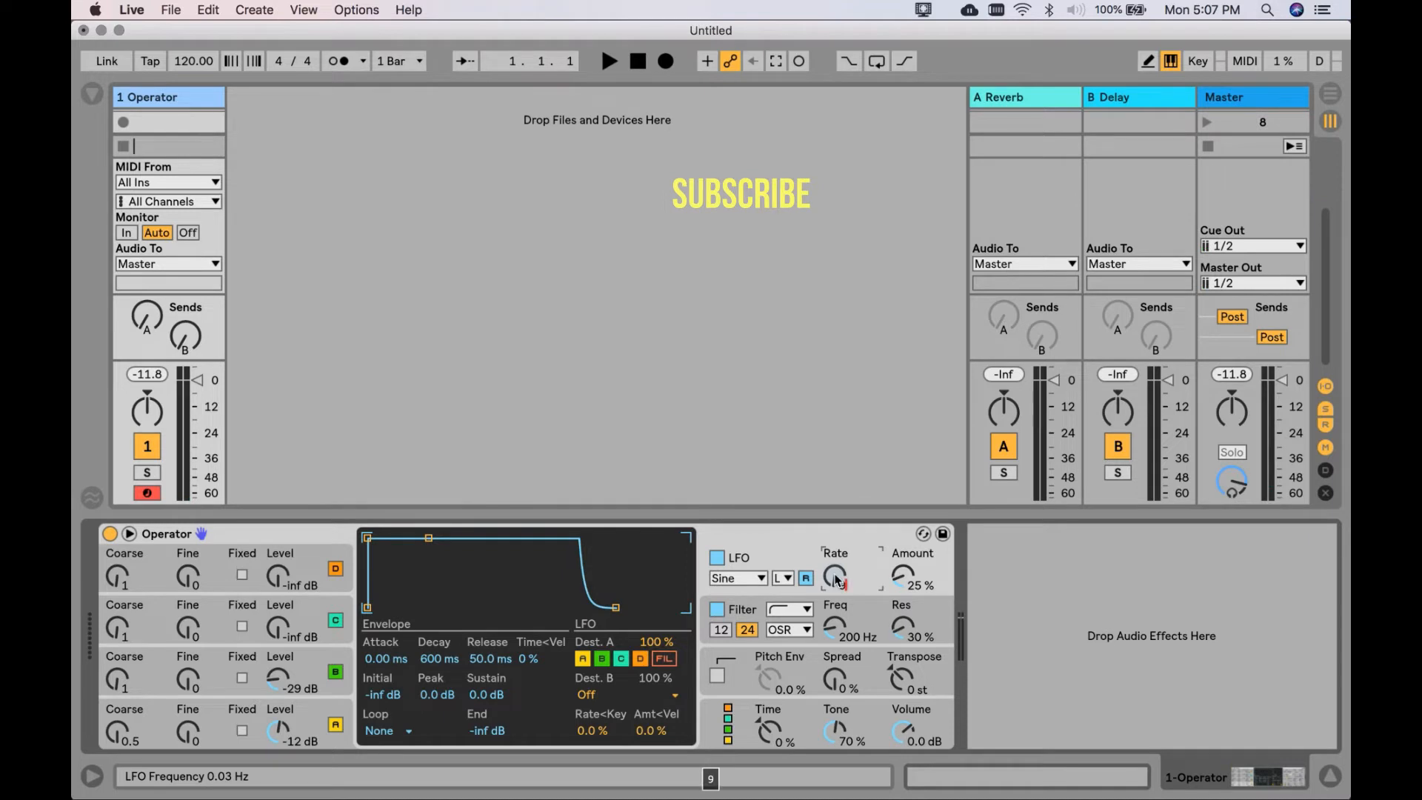
key(BackSpace)
text(10)
key(Return)
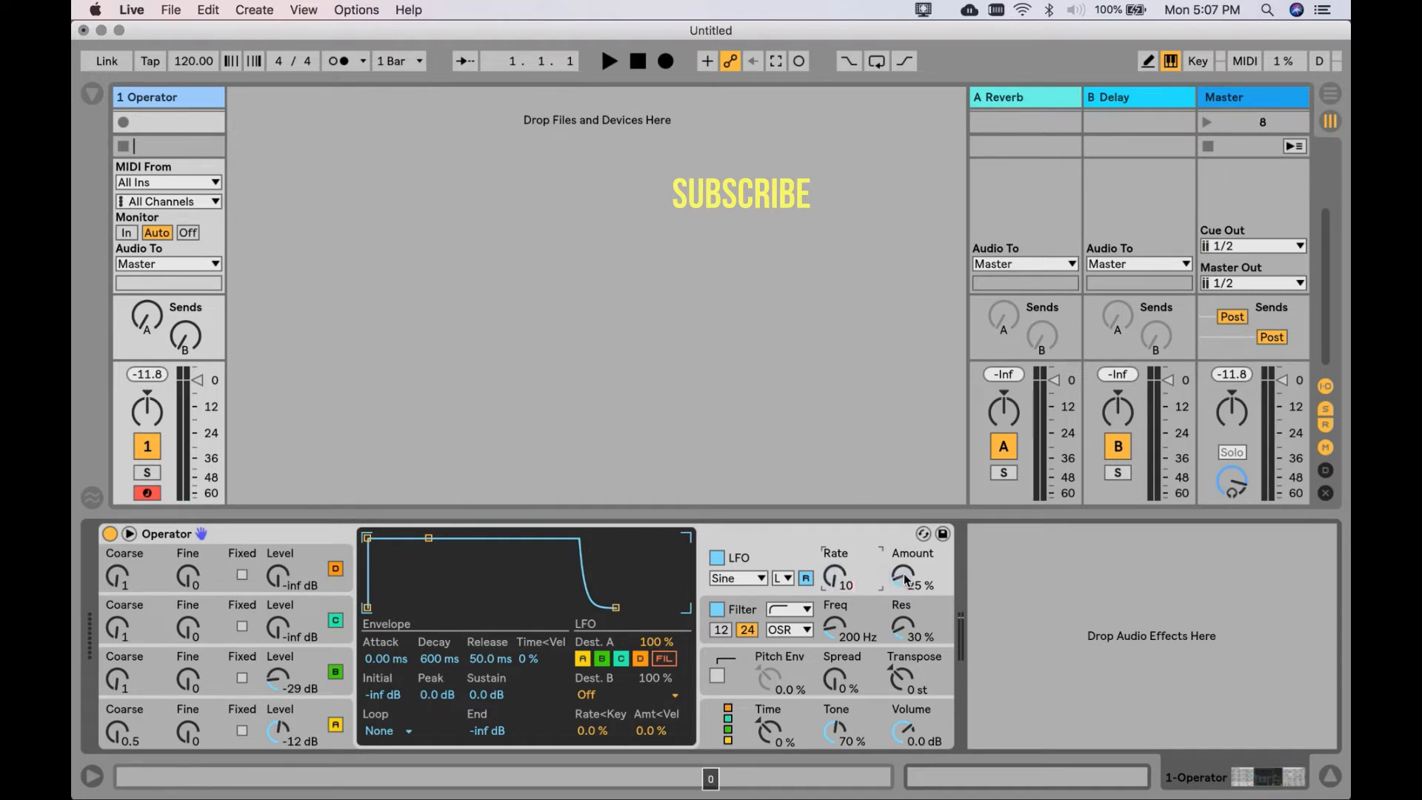
drag(909, 583, 909, 533)
key(d)
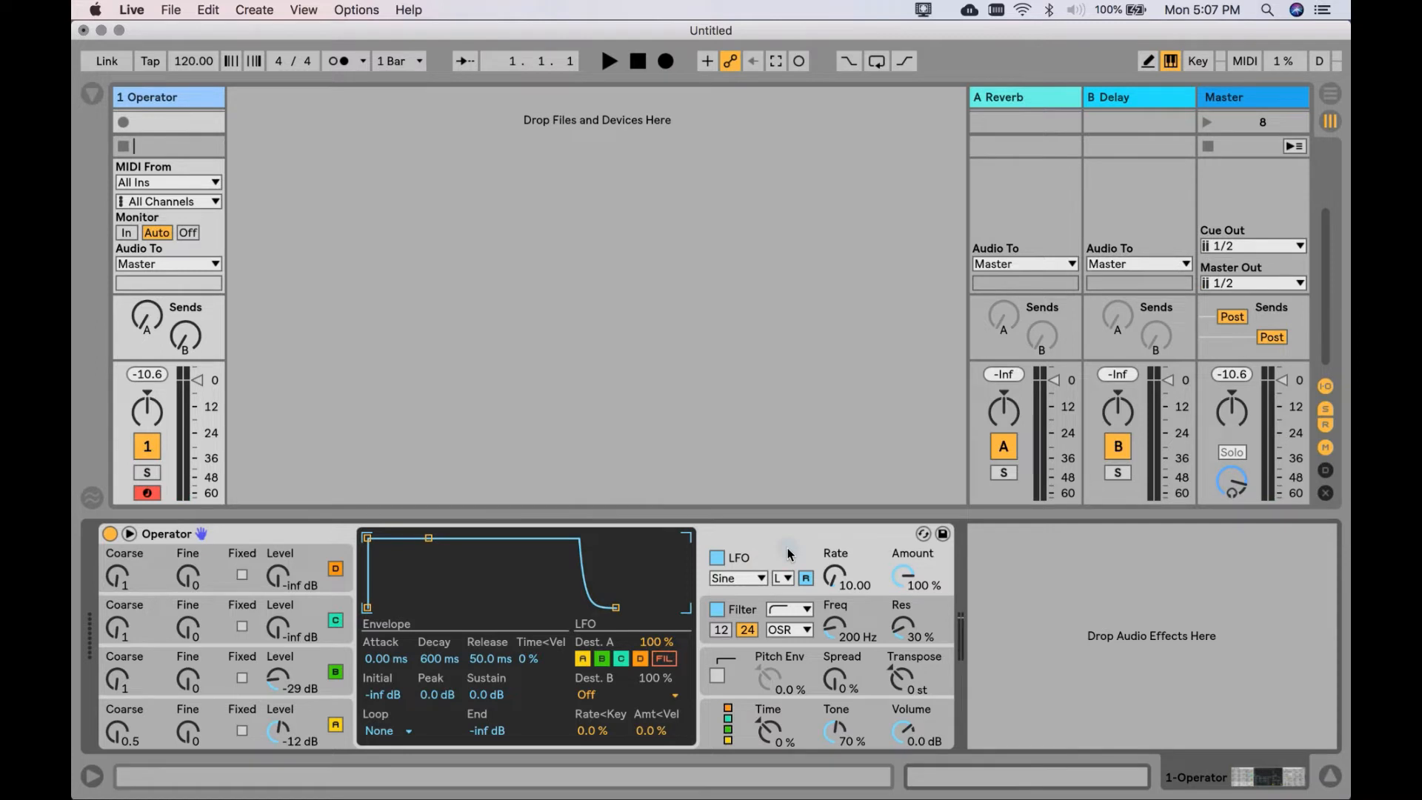
- Limit the LFO's Dest. A to oscillator A and the filter, and play a test note
click(601, 659)
click(621, 660)
click(664, 660)
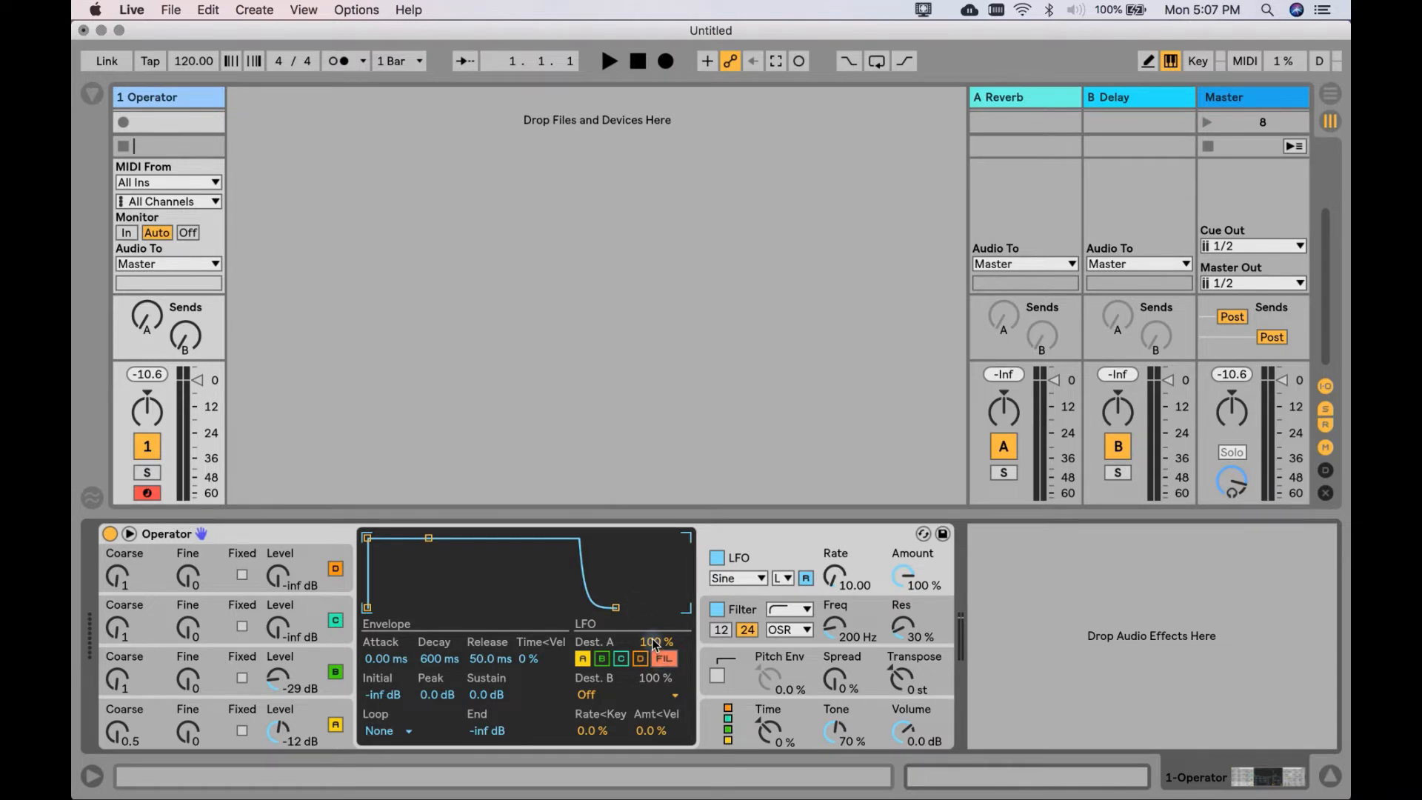
key(d)
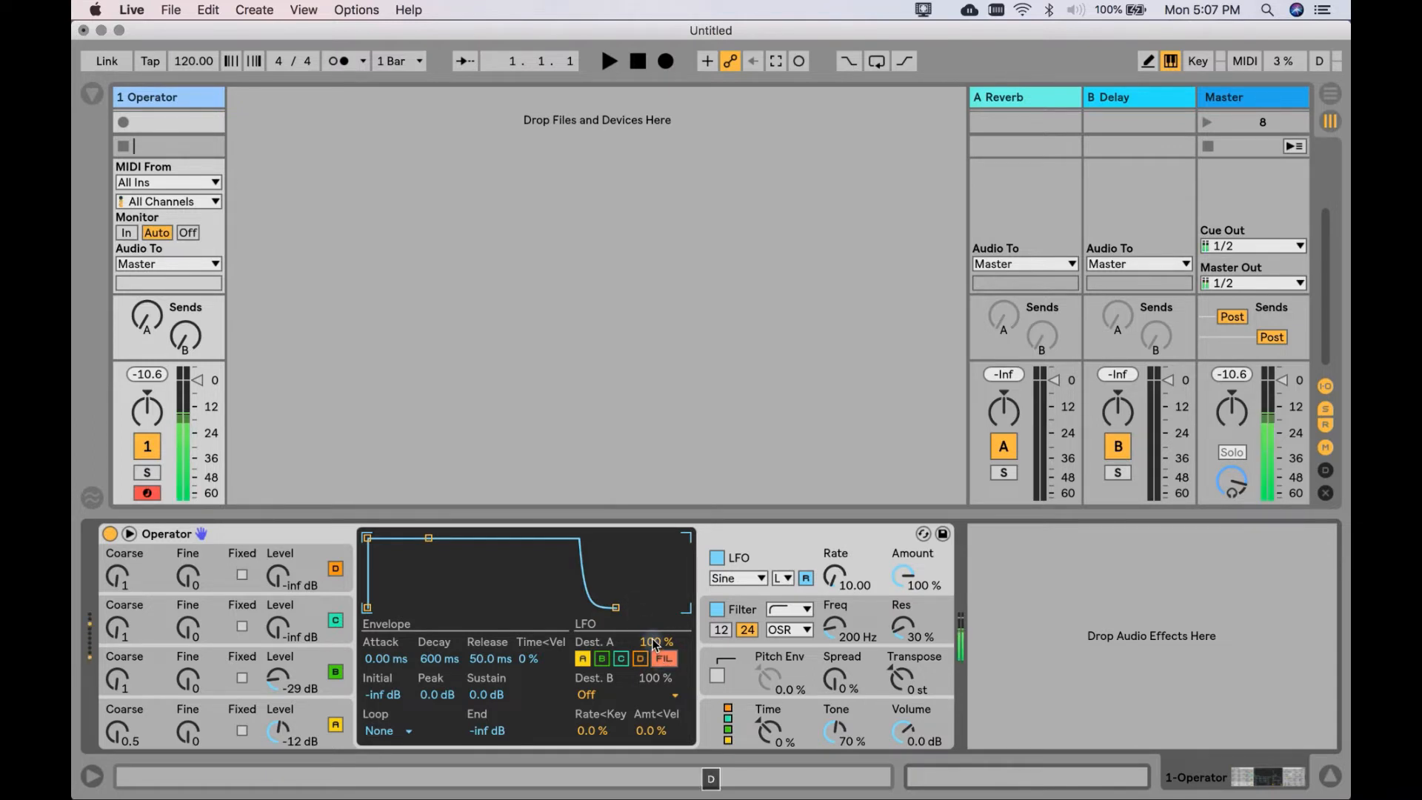
- Try negative amounts for the LFO's Dest. A and set it to -80 %
drag(655, 644, 655, 697)
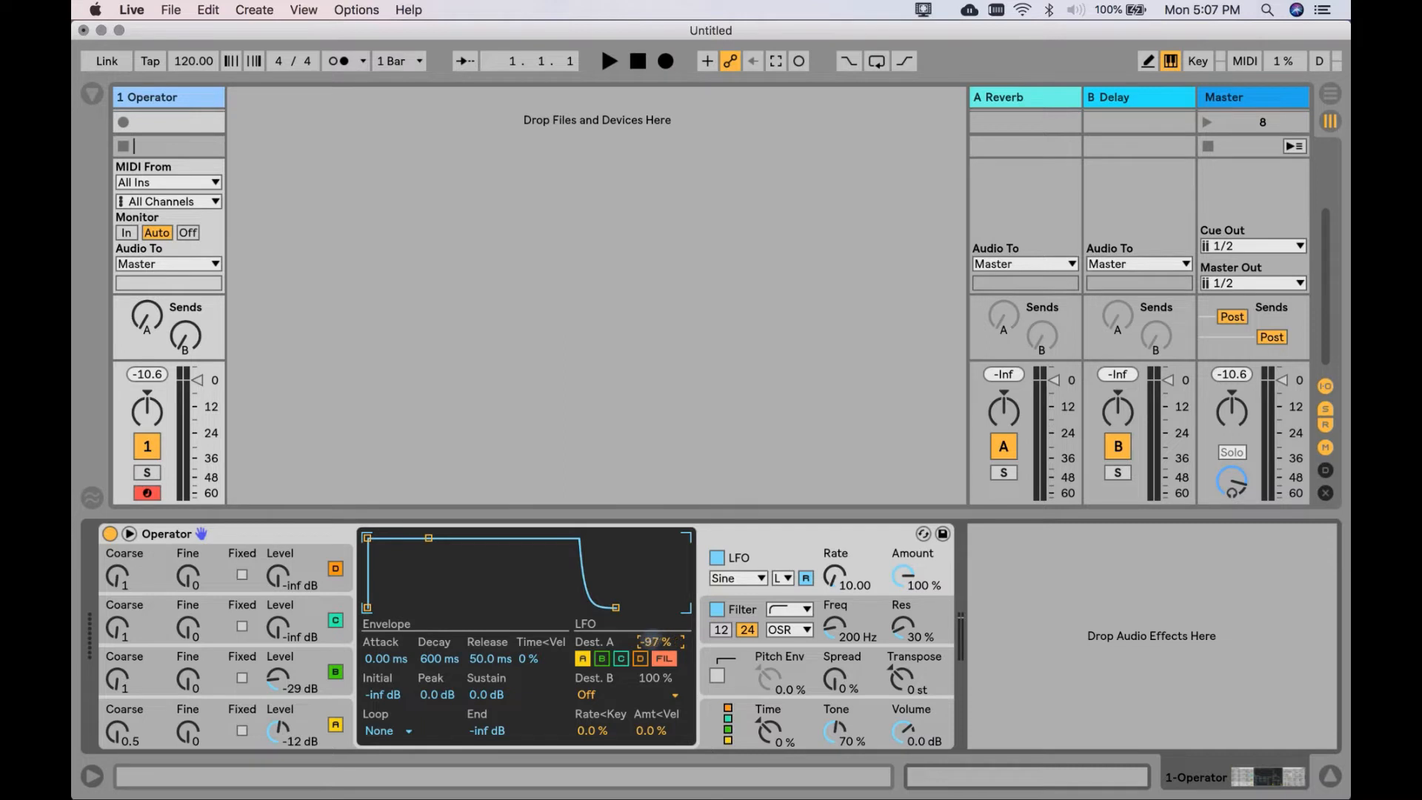
key(d)
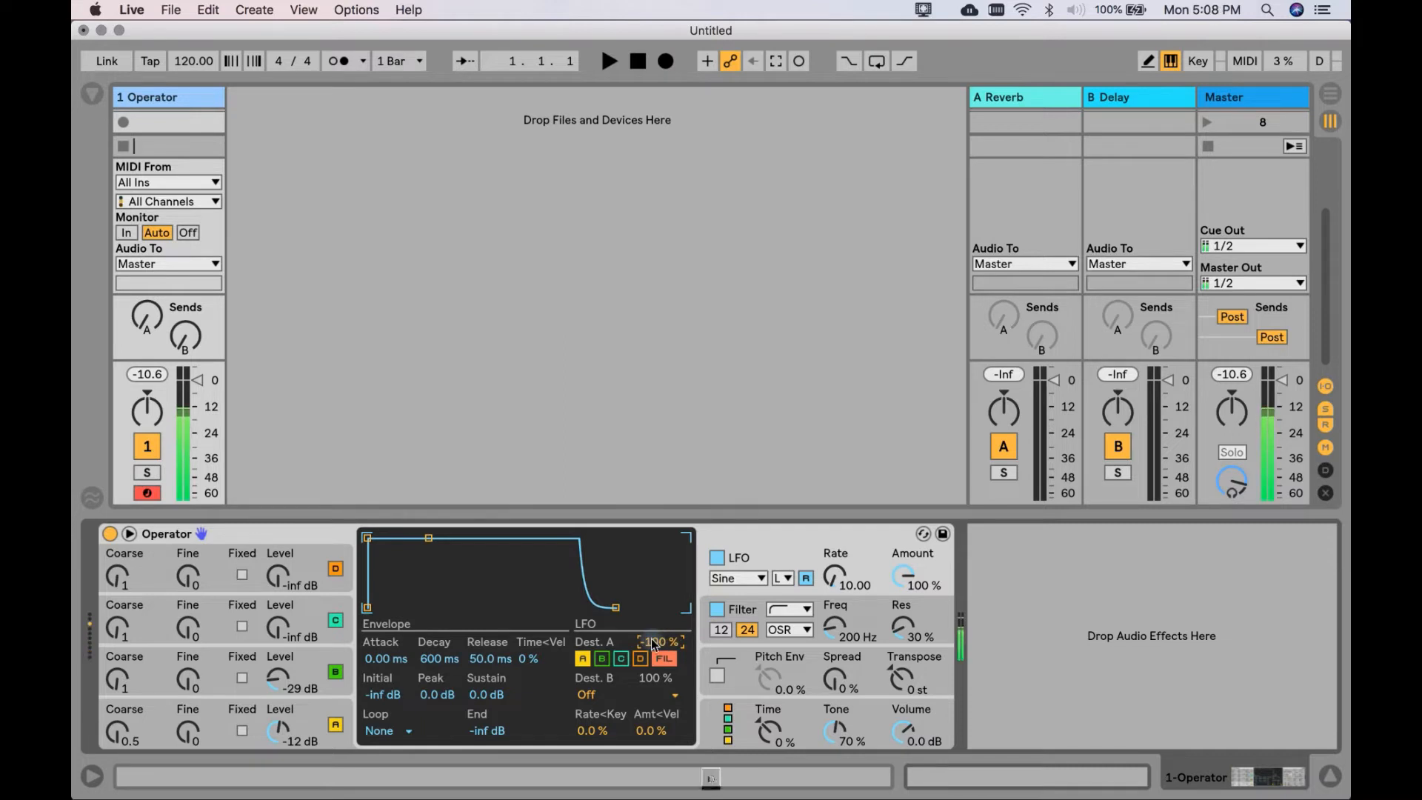
drag(655, 644, 655, 629)
text(-80)
key(Return)
key(d)
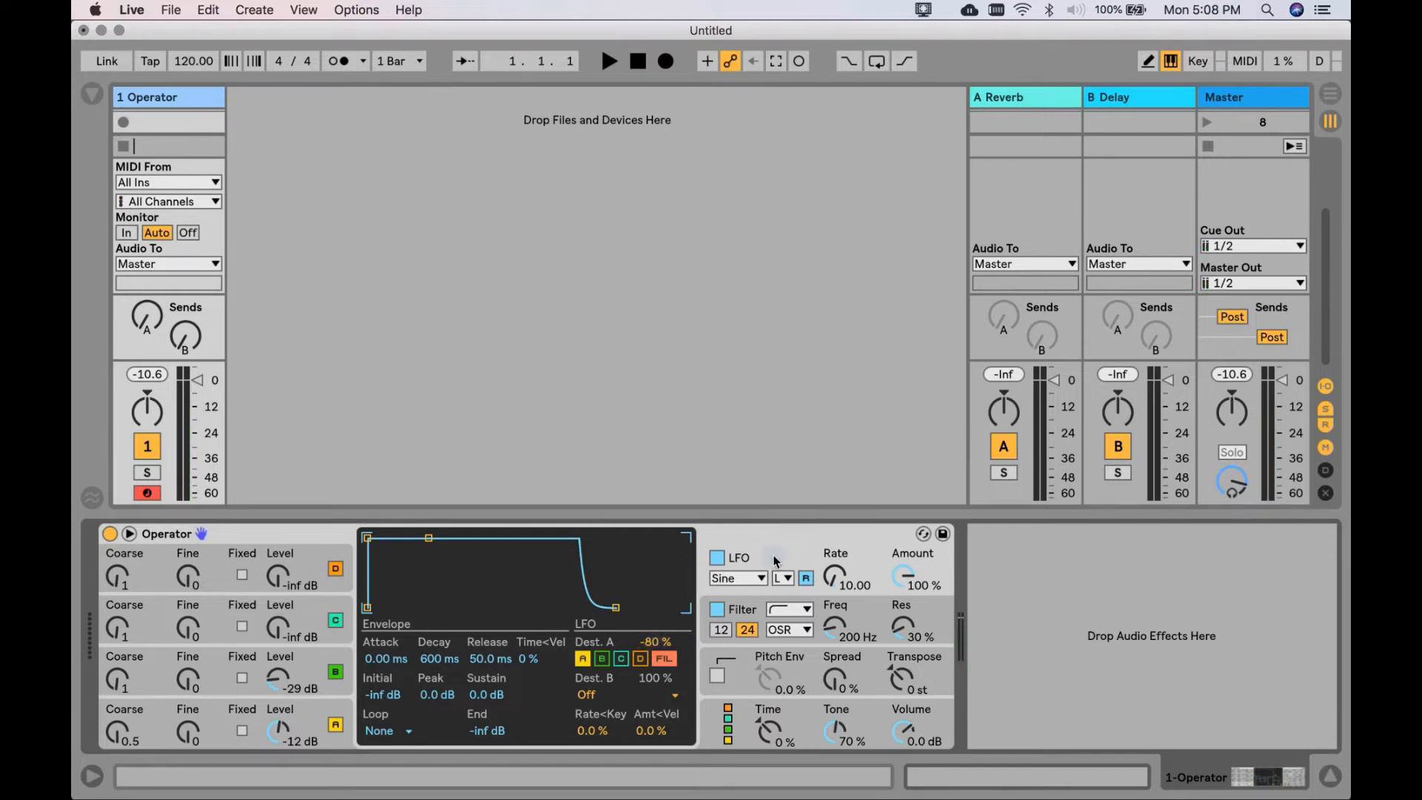
- Enable the pitch envelope at 85 % and set Transpose to +24 st
click(751, 608)
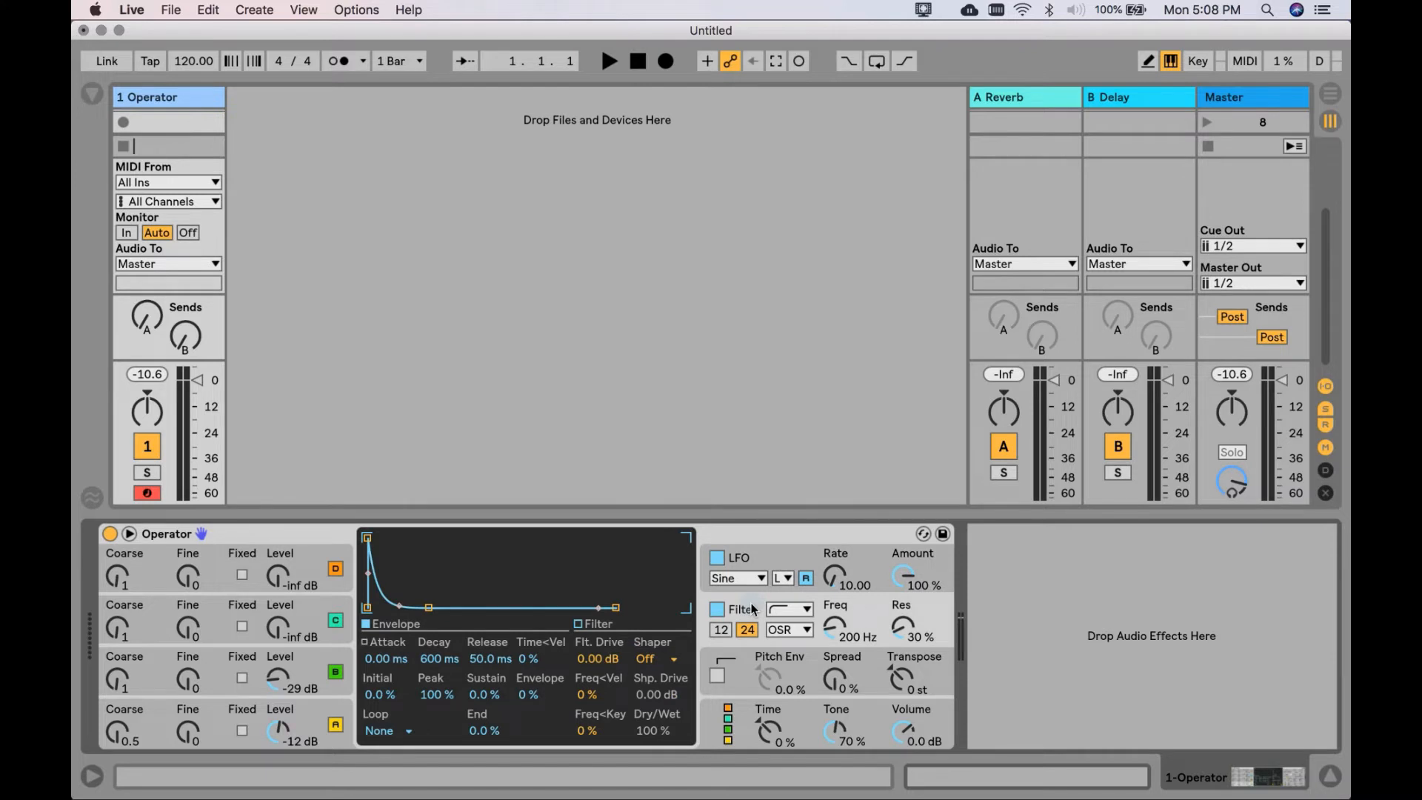
click(746, 655)
click(717, 676)
key(d)
mouse_move(769, 679)
mouse_down()
mouse_move(769, 644)
mouse_move(774, 687)
mouse_up()
key(8)
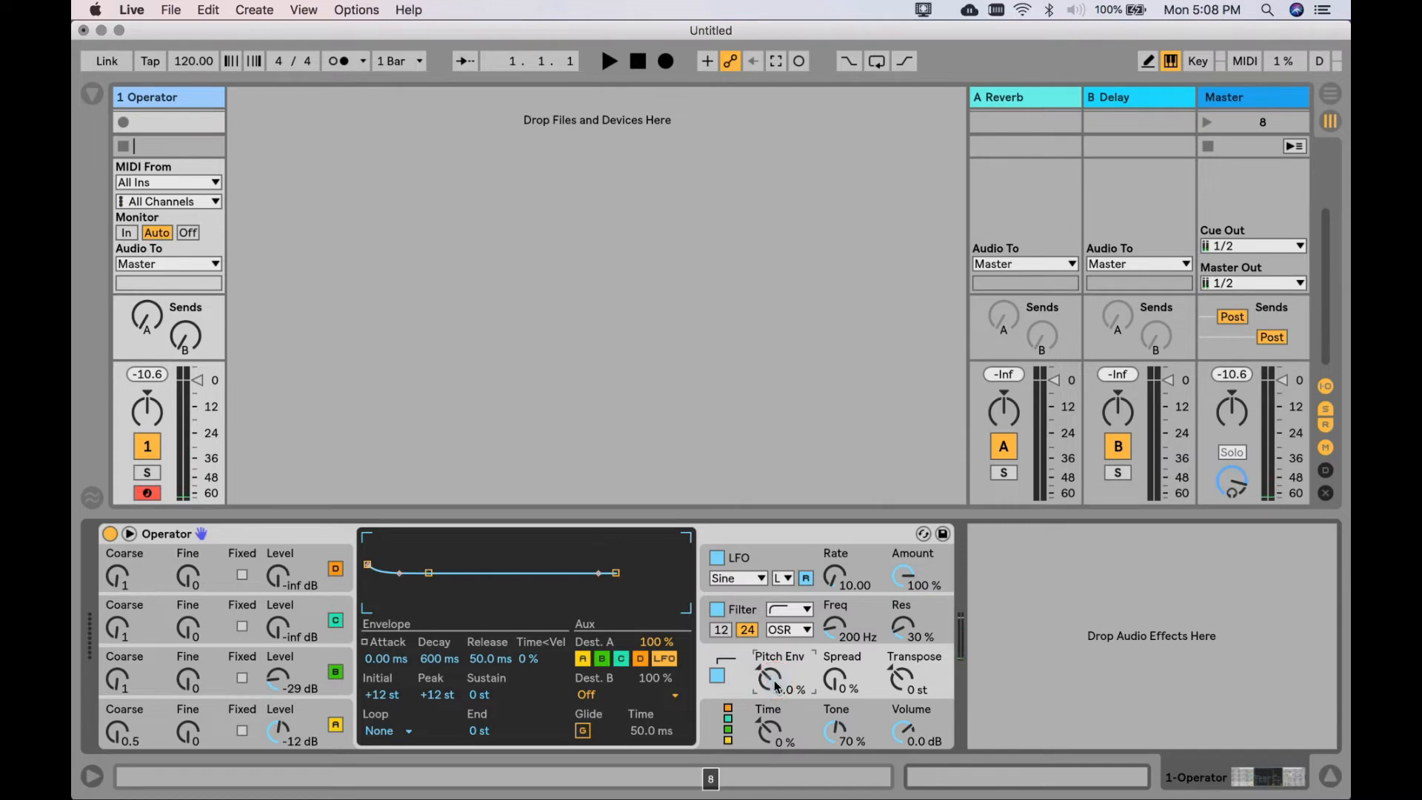
text(5)
key(Return)
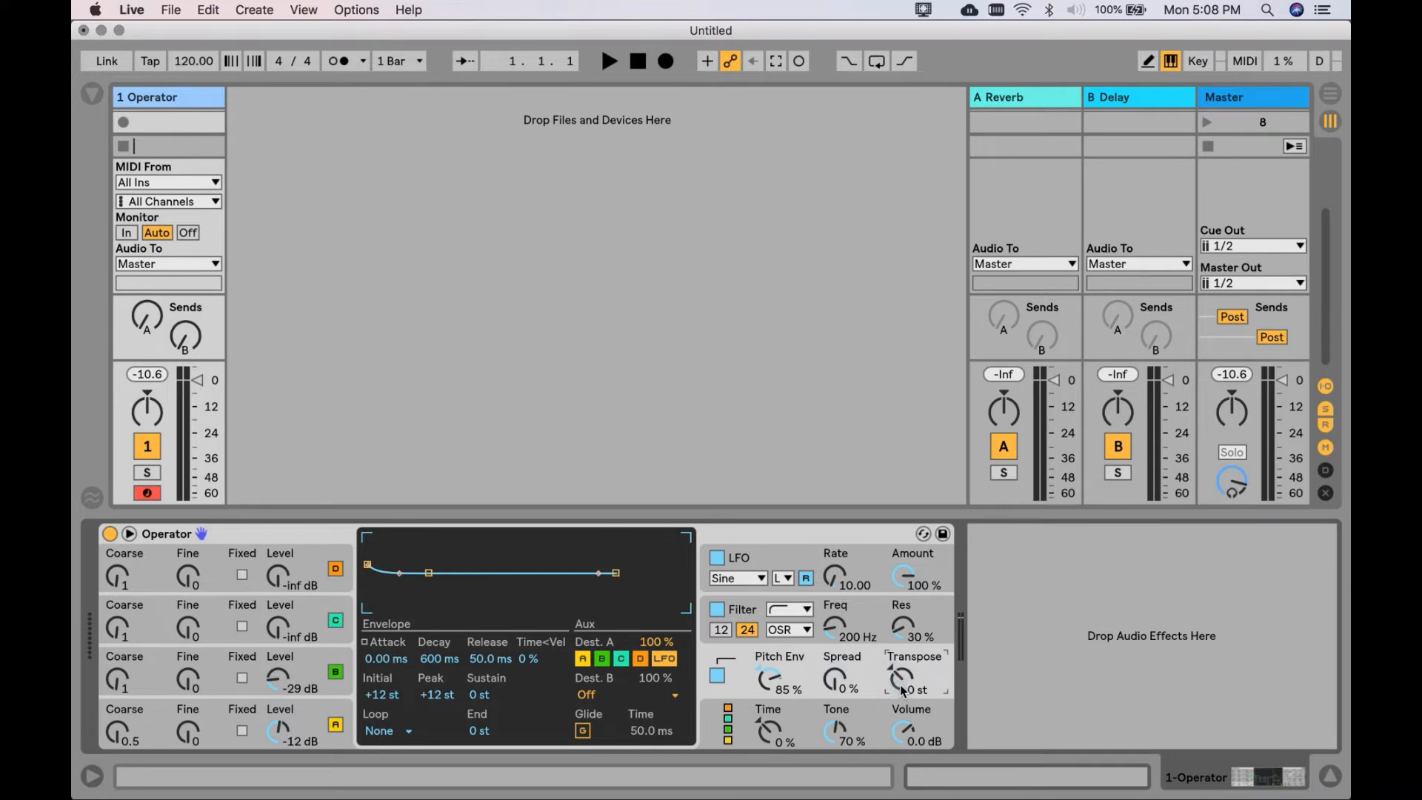
text(24)
key(Return)
- Remove oscillators C and D from the pitch envelope's Dest. A, keeping A, B and the LFO
click(786, 656)
click(638, 659)
click(620, 658)
click(602, 659)
click(602, 658)
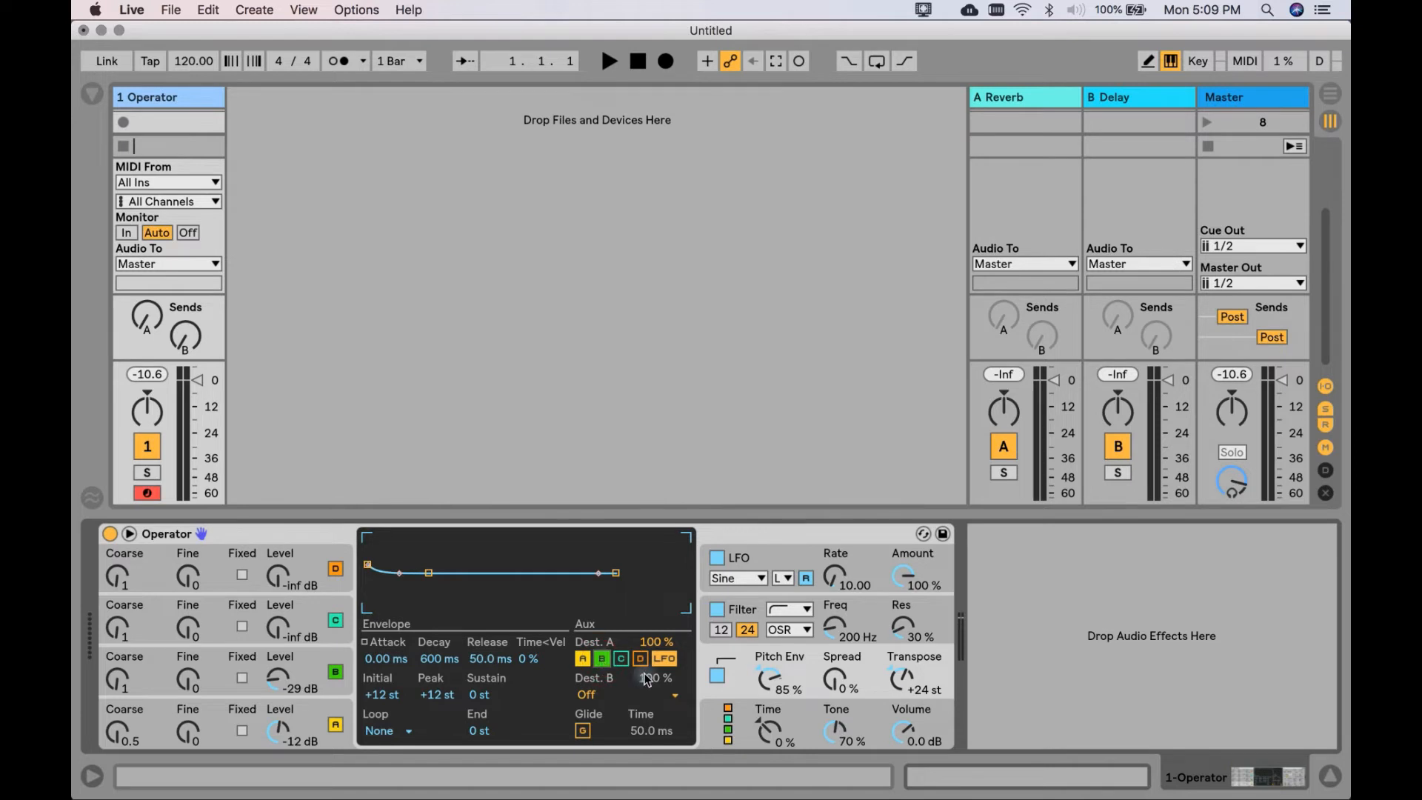
- Assign the pitch envelope's Dest. B to LFO Rate with an amount of 25 %
click(667, 701)
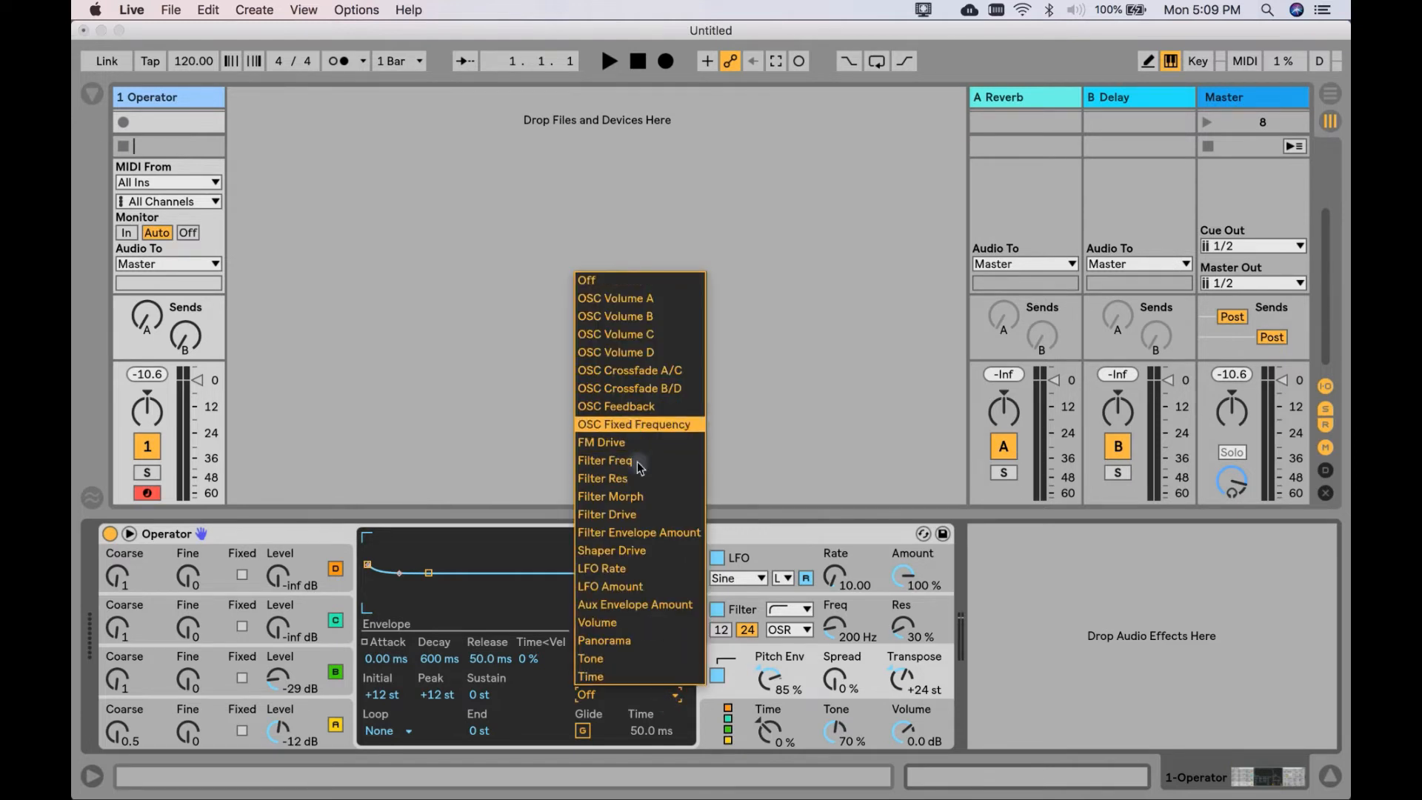
click(625, 570)
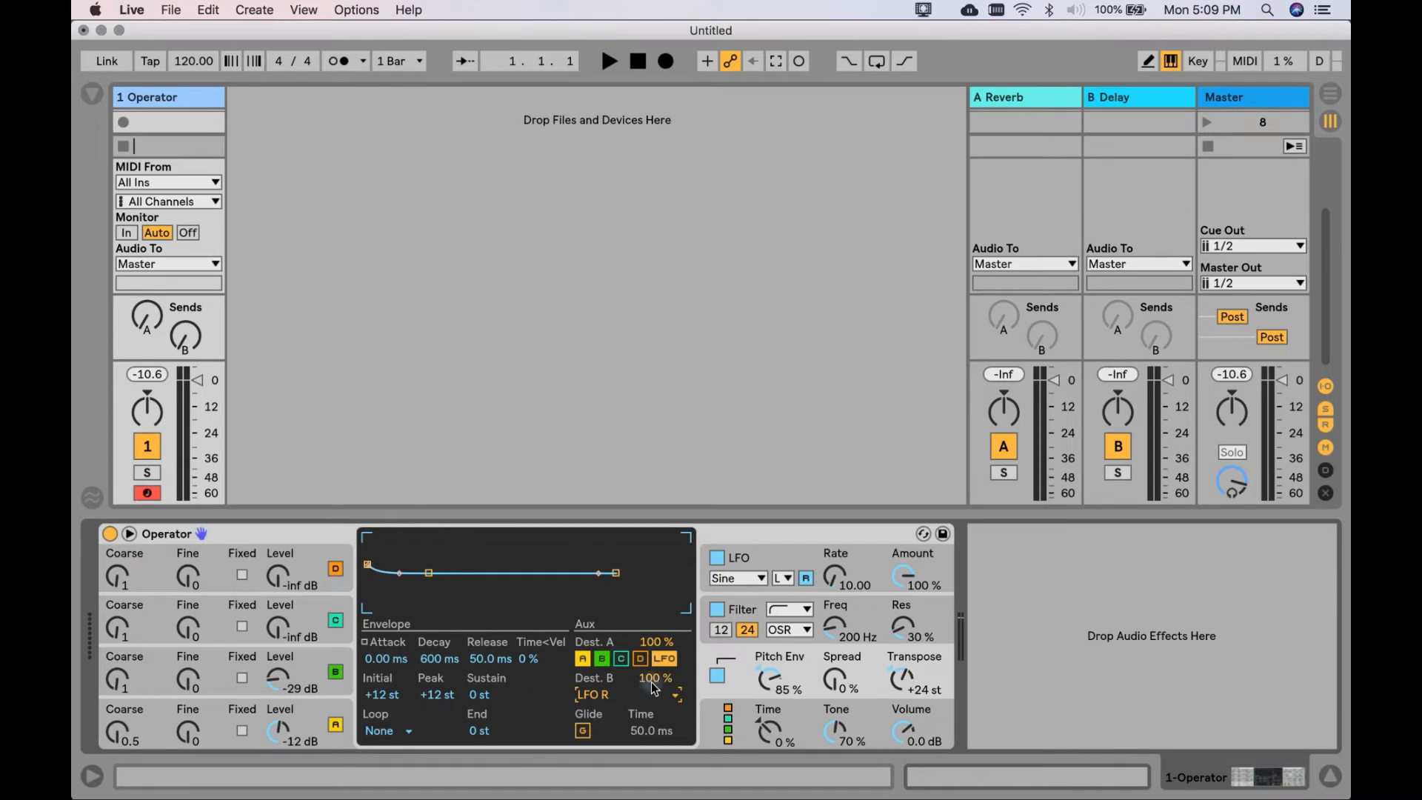
text(25)
key(Return)
key(d)
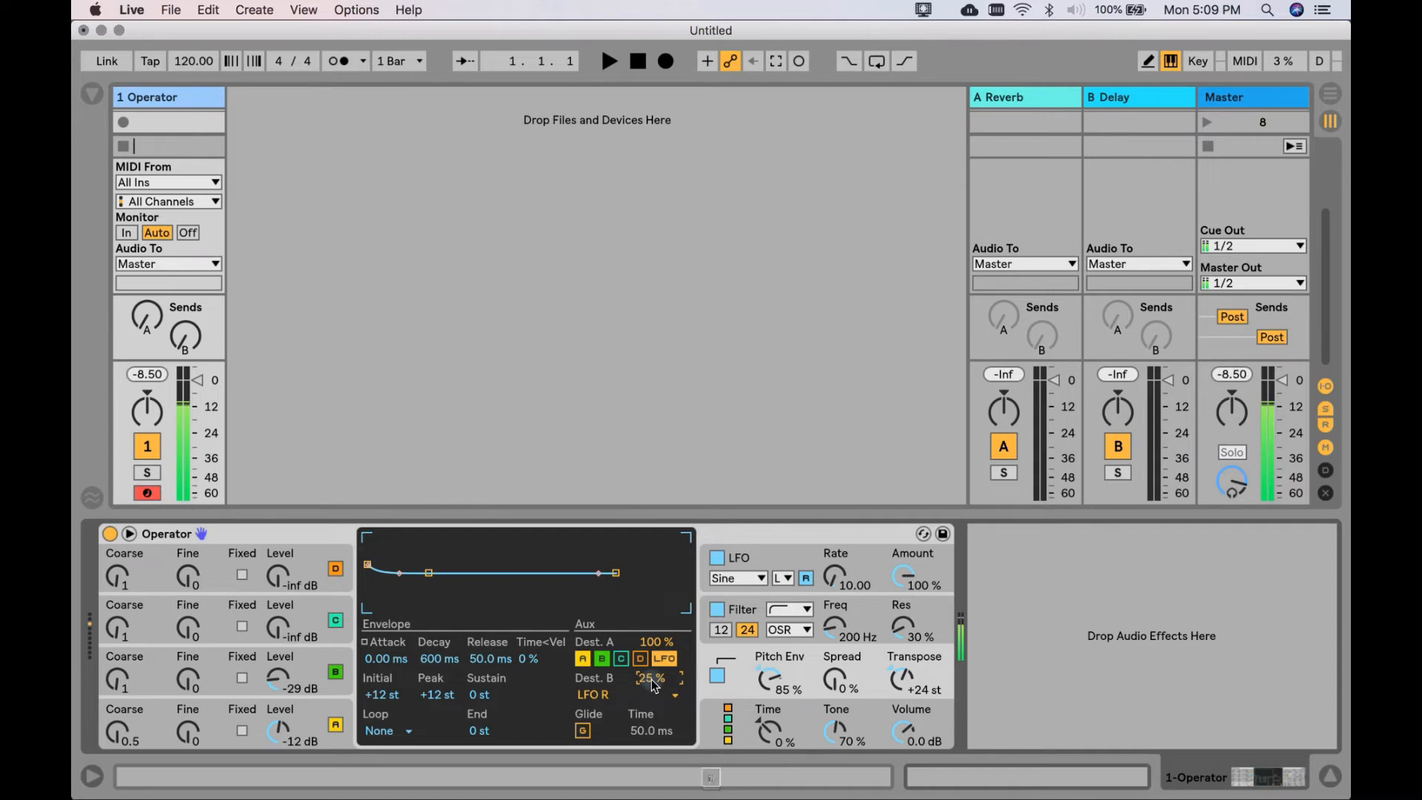
- Set Operator's global Time to -50 % and display oscillator B's settings
click(798, 715)
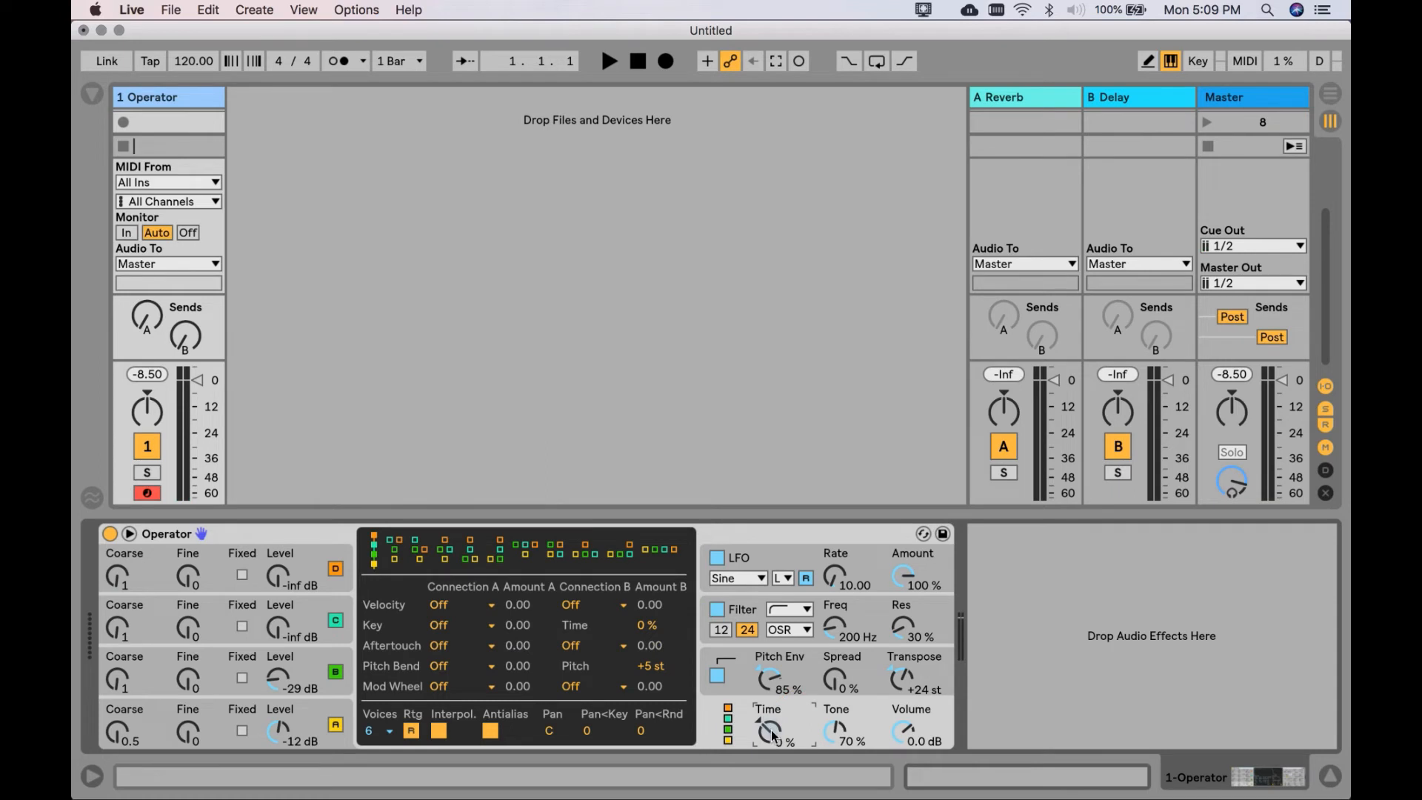
drag(772, 730, 771, 763)
key(d)
click(638, 667)
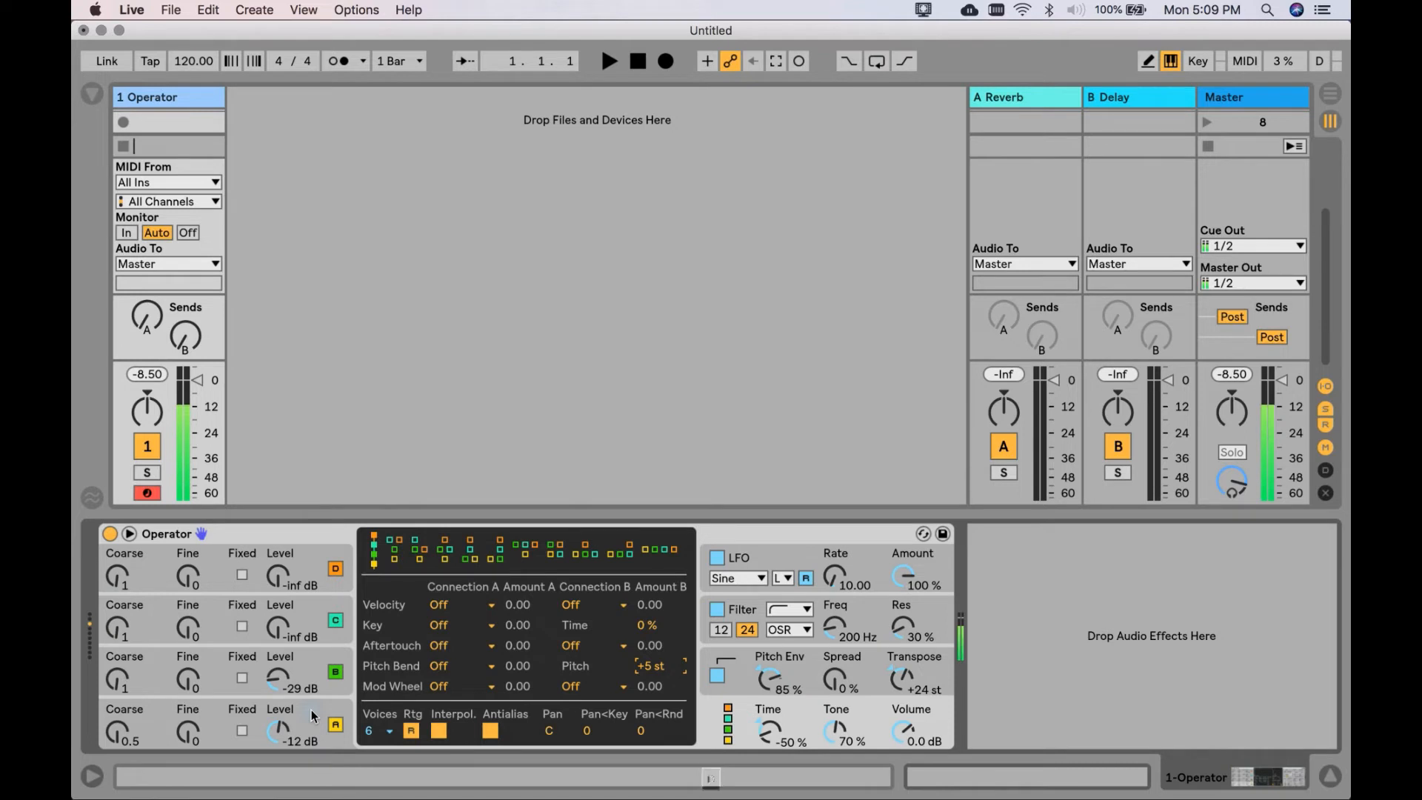
click(312, 661)
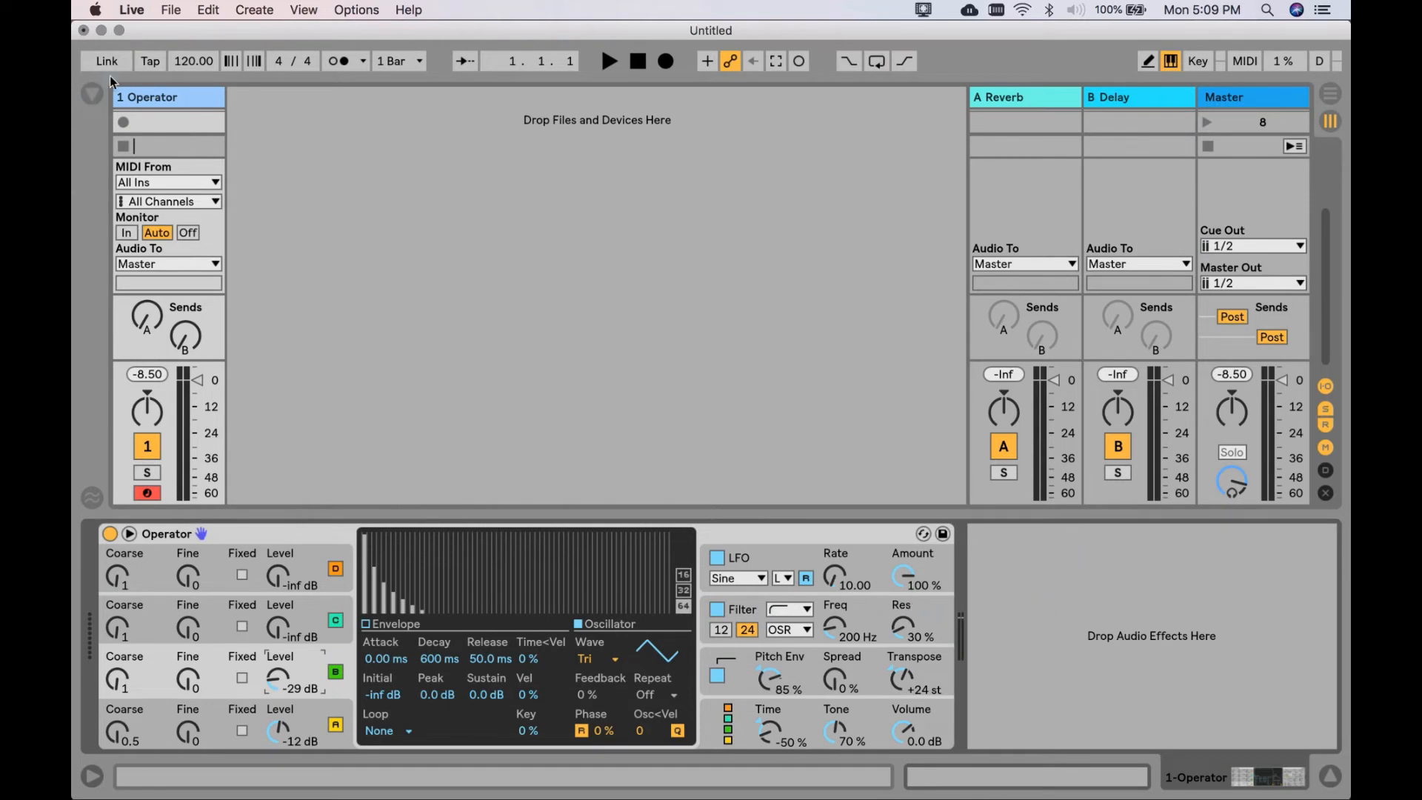
- Search the audio effects for "dyna" and add Dynamic Tube after Operator
click(93, 92)
click(180, 99)
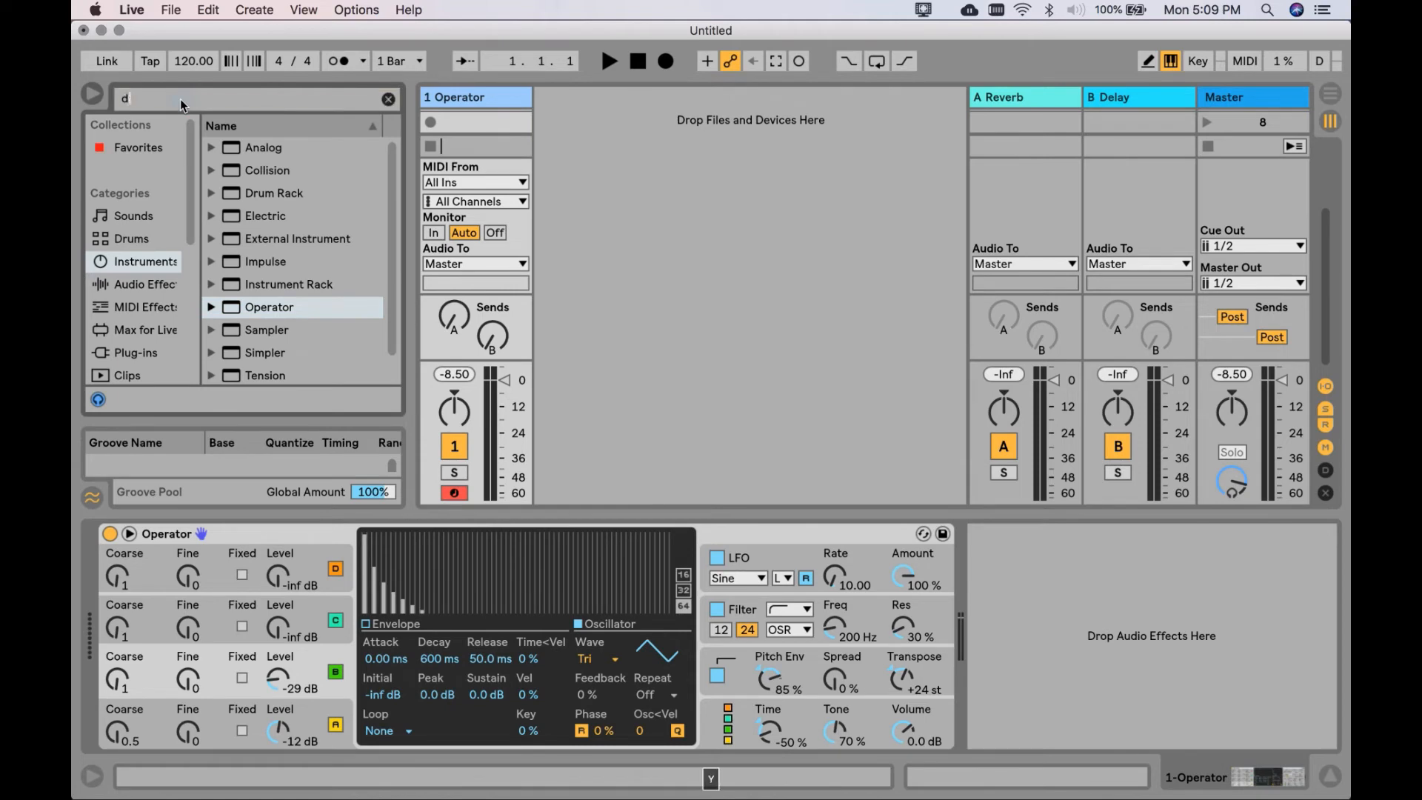
text(dyna)
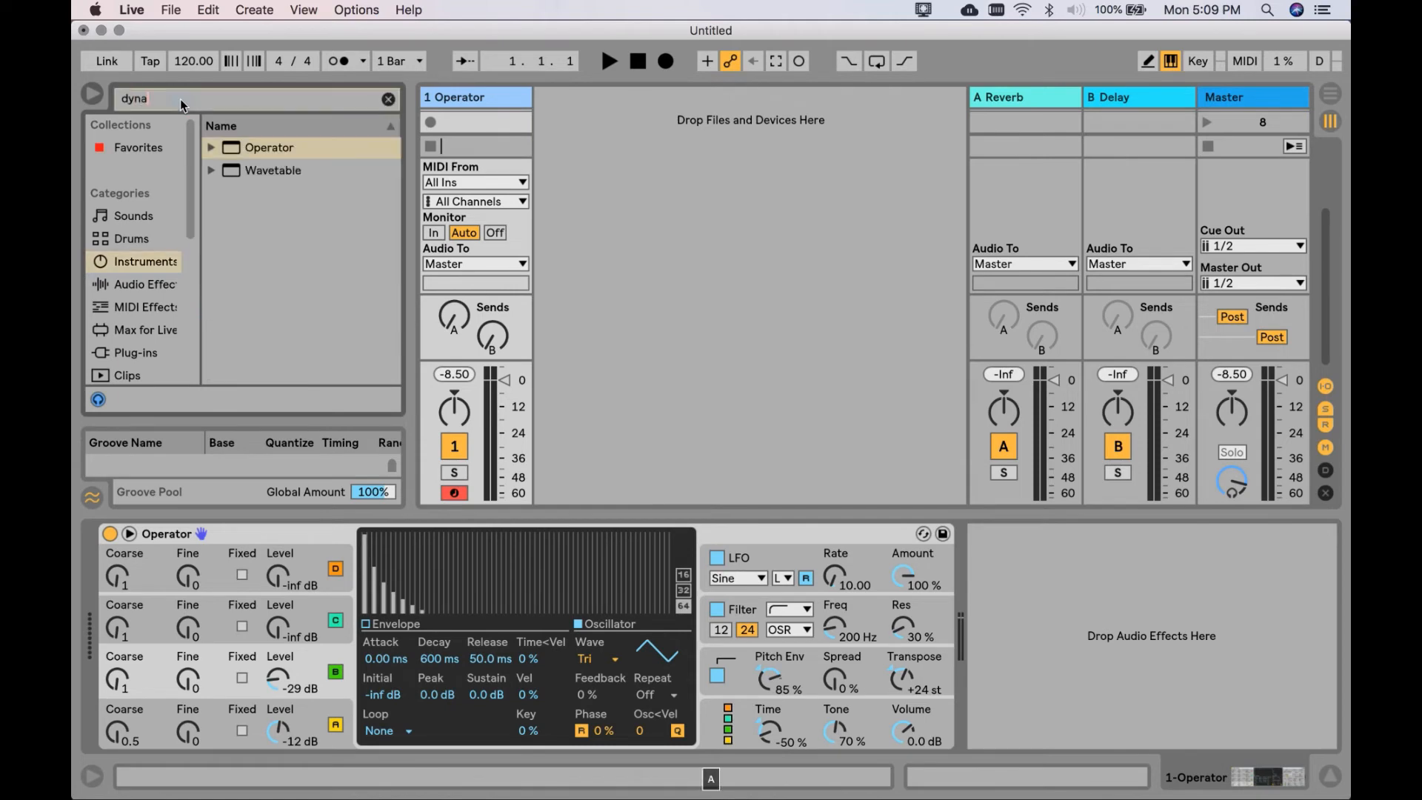
click(125, 286)
double_click(259, 147)
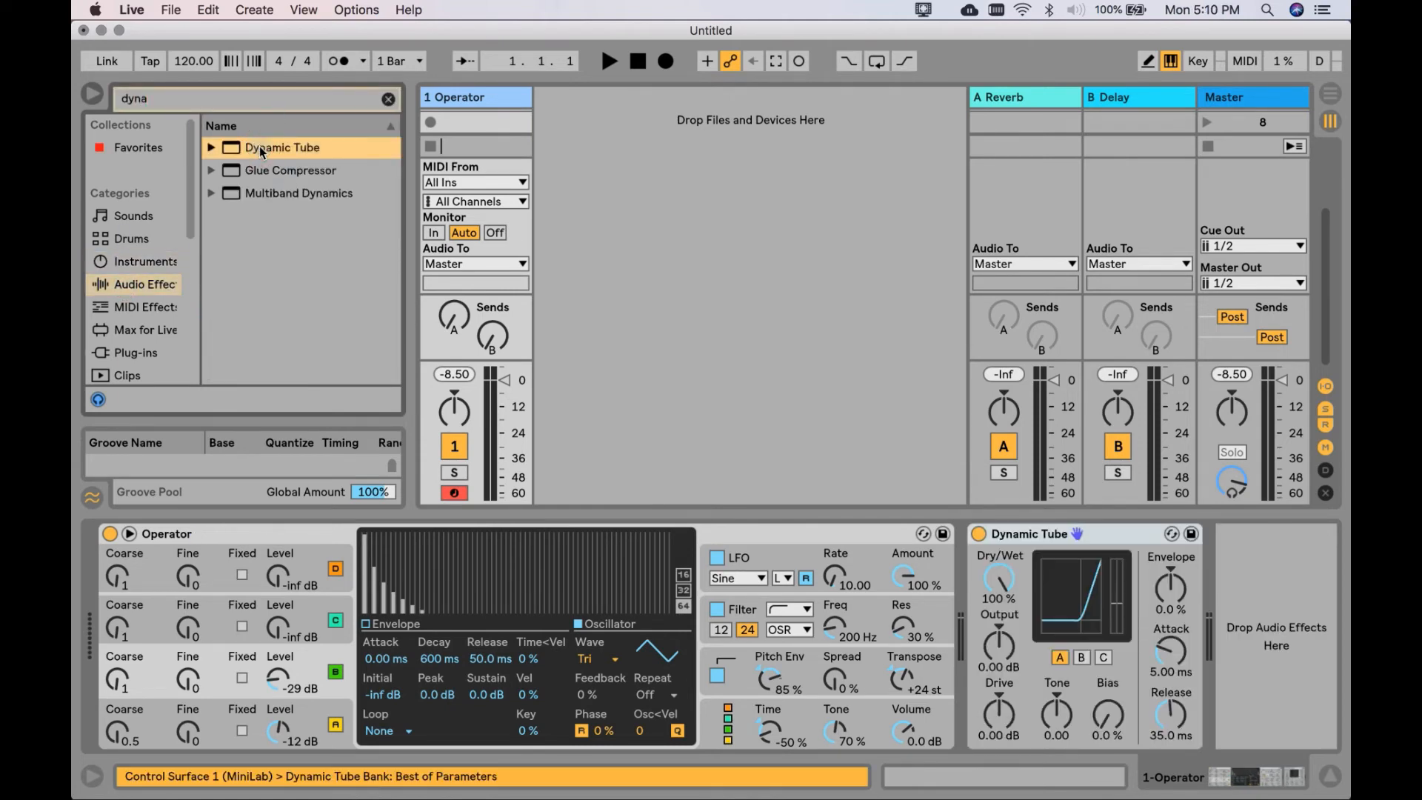
- Search the audio effects for "ping" and add Ping Pong Delay after Dynamic Tube
click(233, 102)
key(BackSpace)
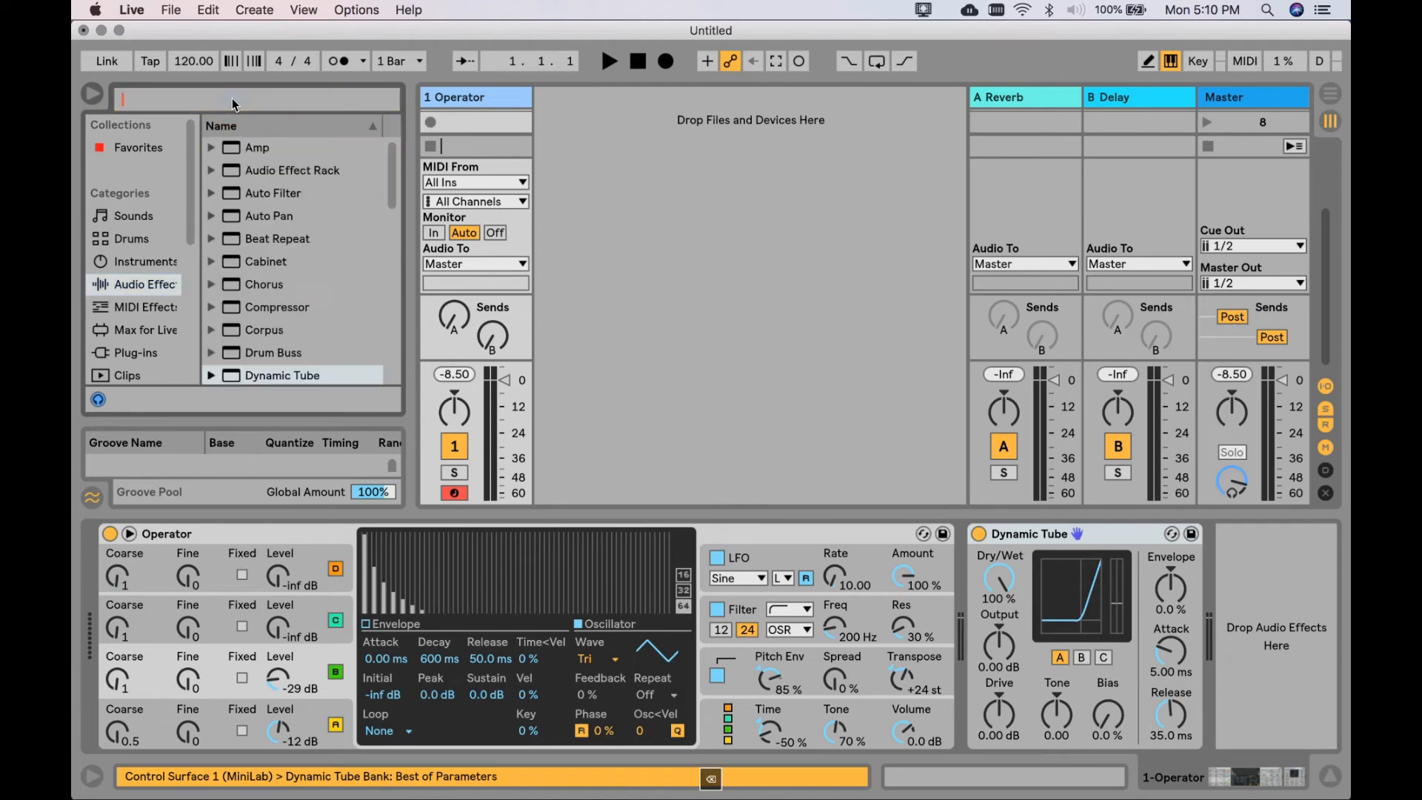
text(ping)
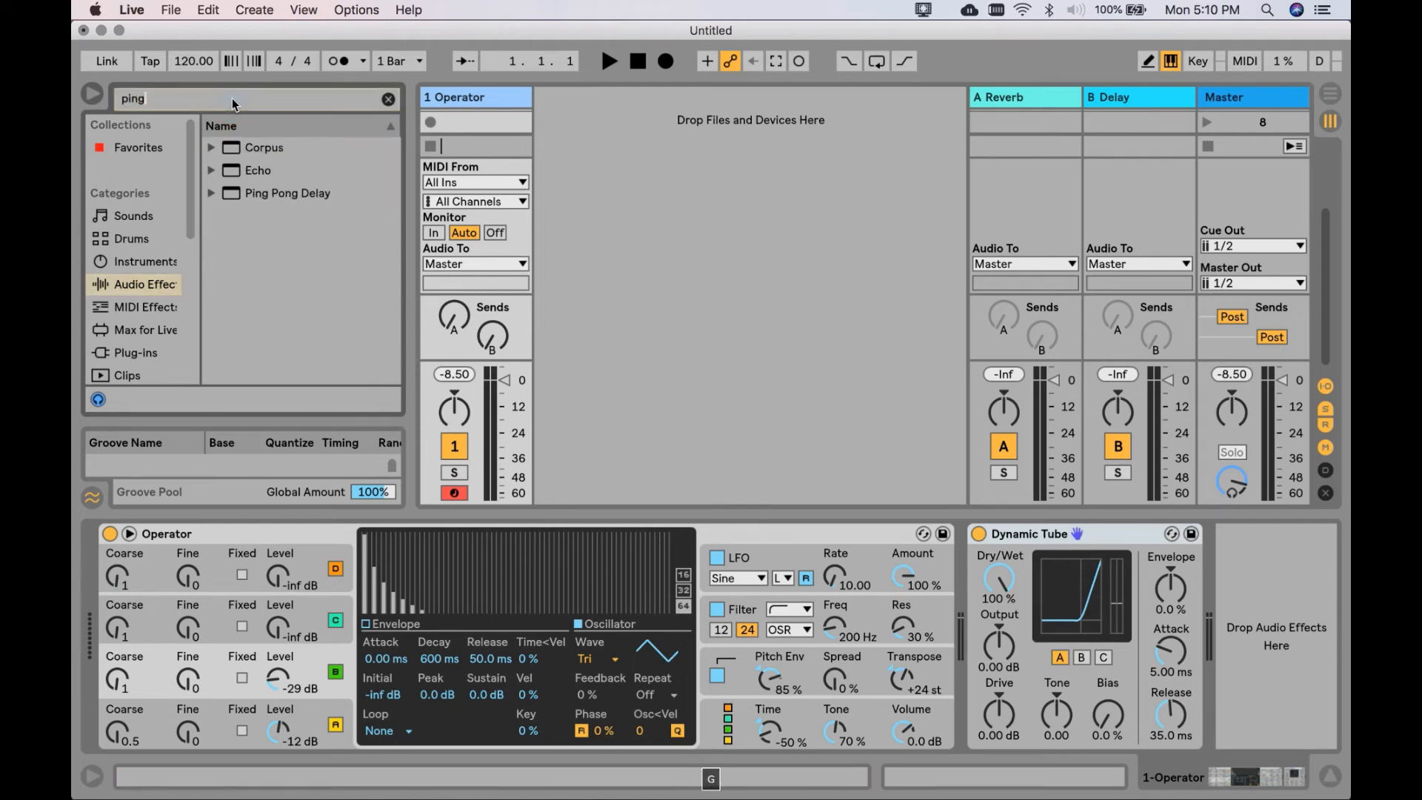
double_click(282, 192)
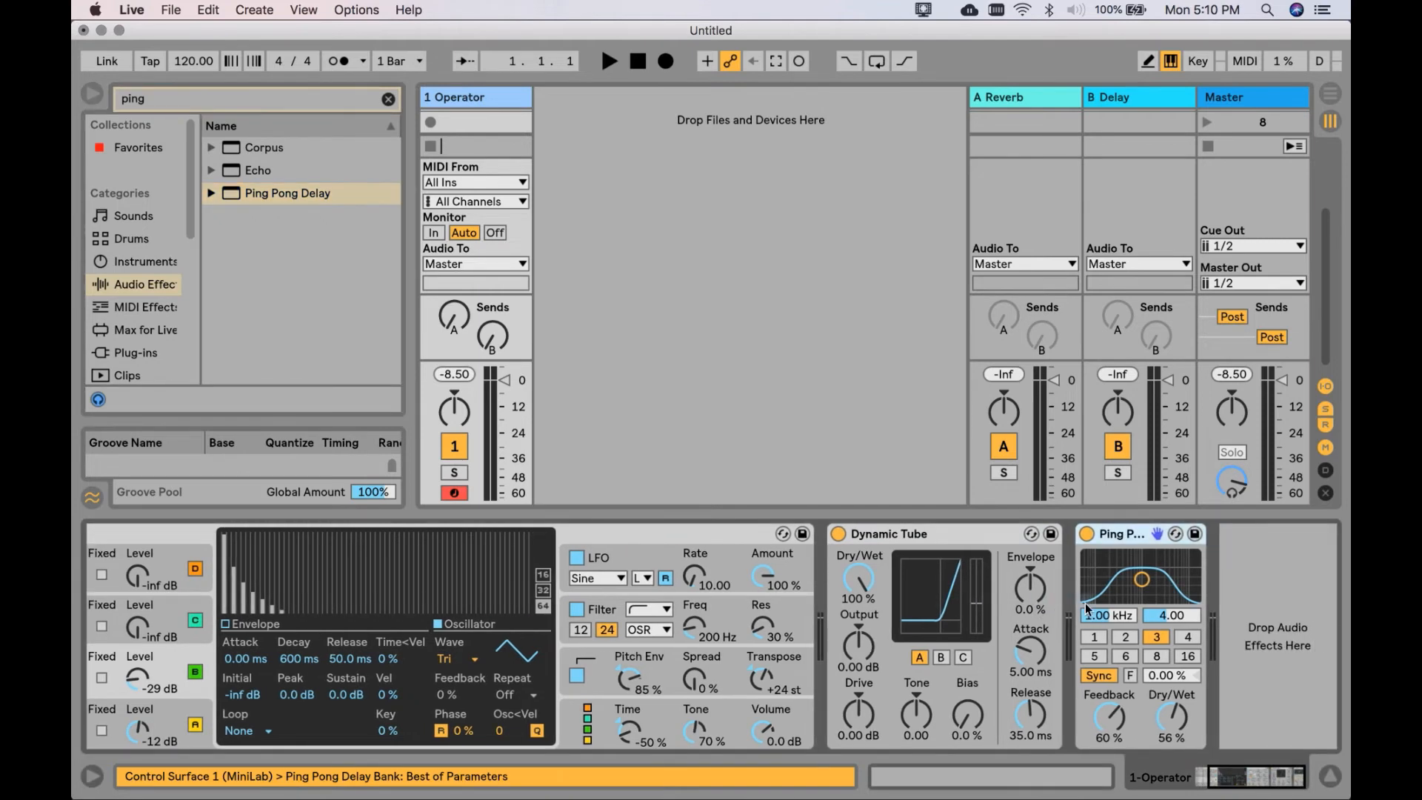
- Switch Ping Pong Delay to Repitch mode and set both its Dry/Wet and Feedback to 30 %
right_click(1137, 535)
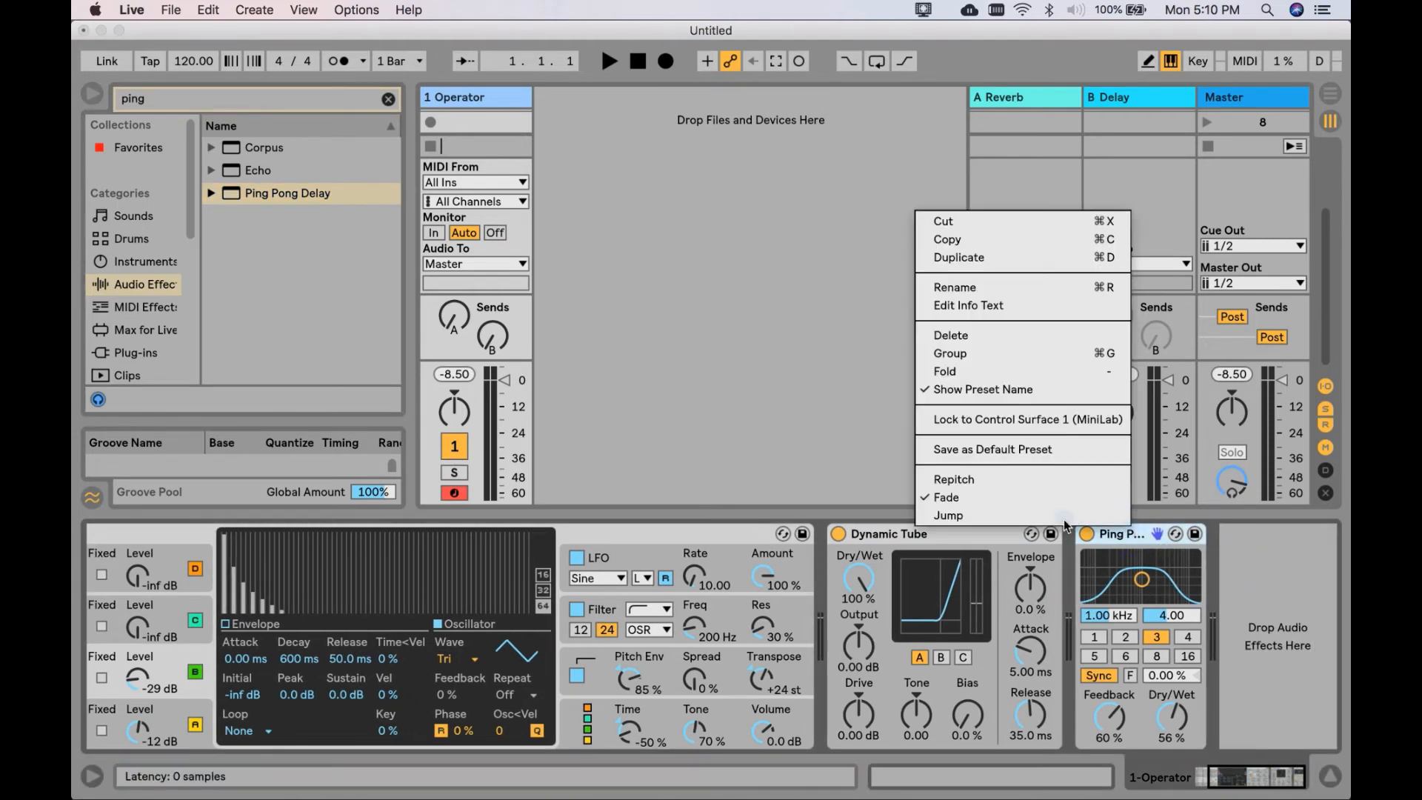
click(1025, 480)
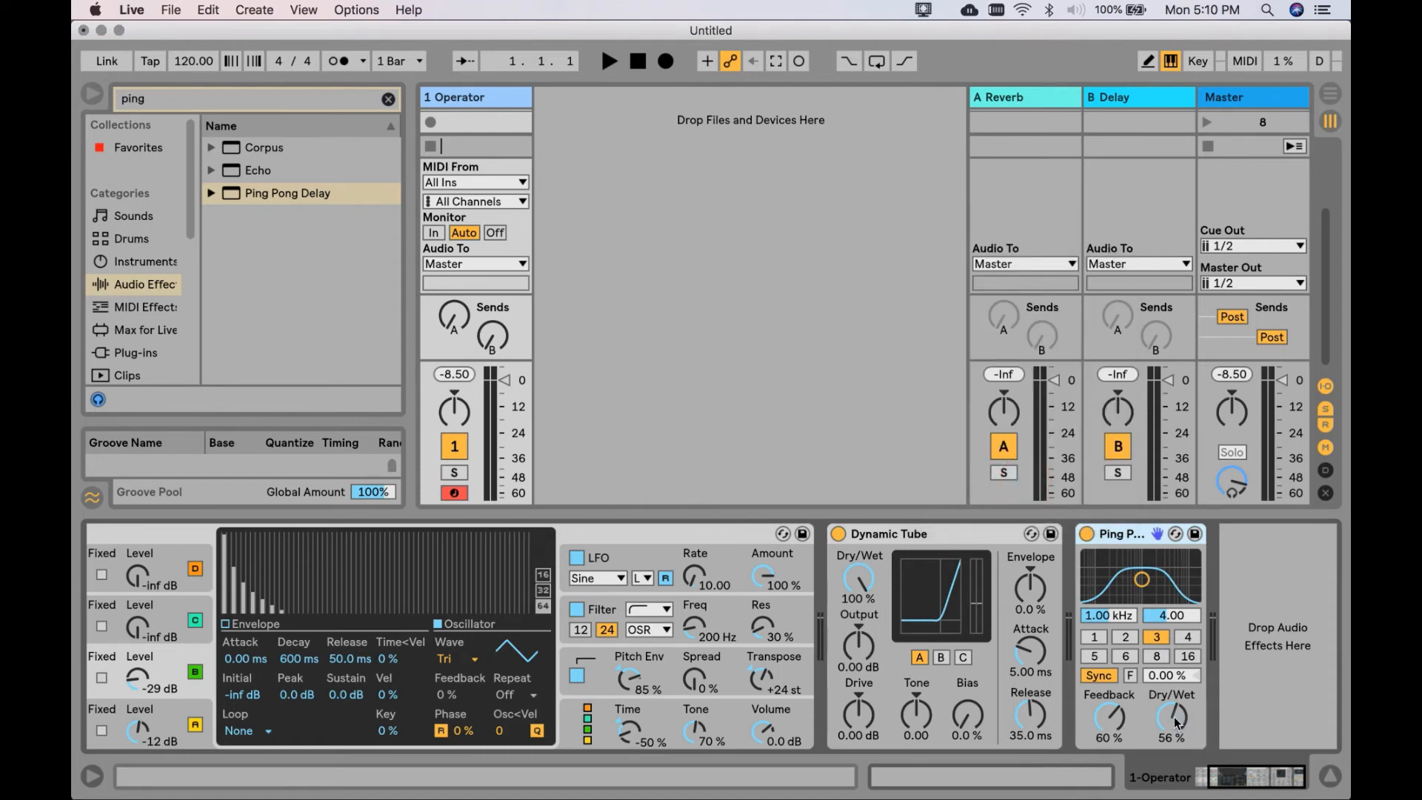
drag(1173, 720, 1172, 753)
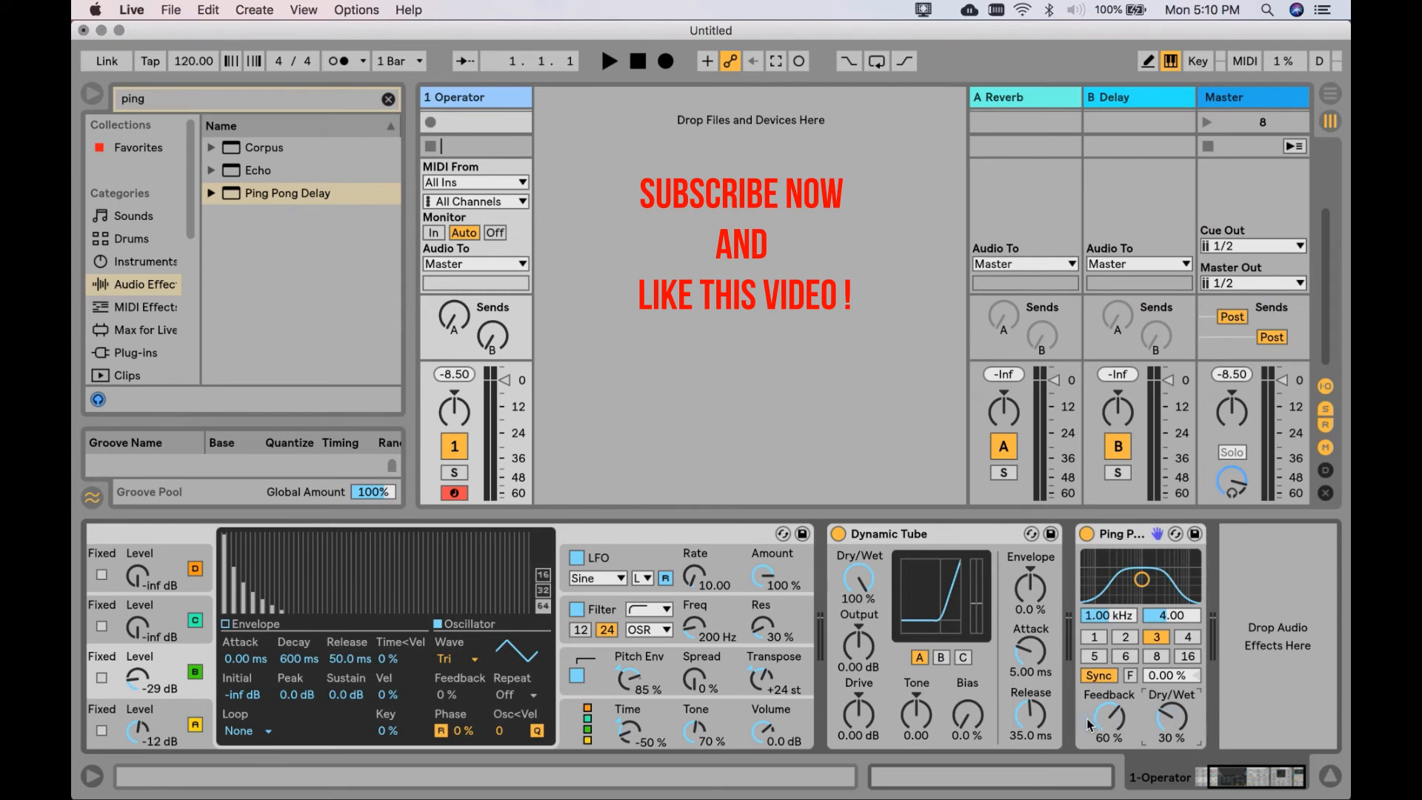
drag(1114, 718, 1114, 748)
drag(1113, 718, 1114, 725)
- Select the Dynamic Tube effect in the device chain
click(918, 535)
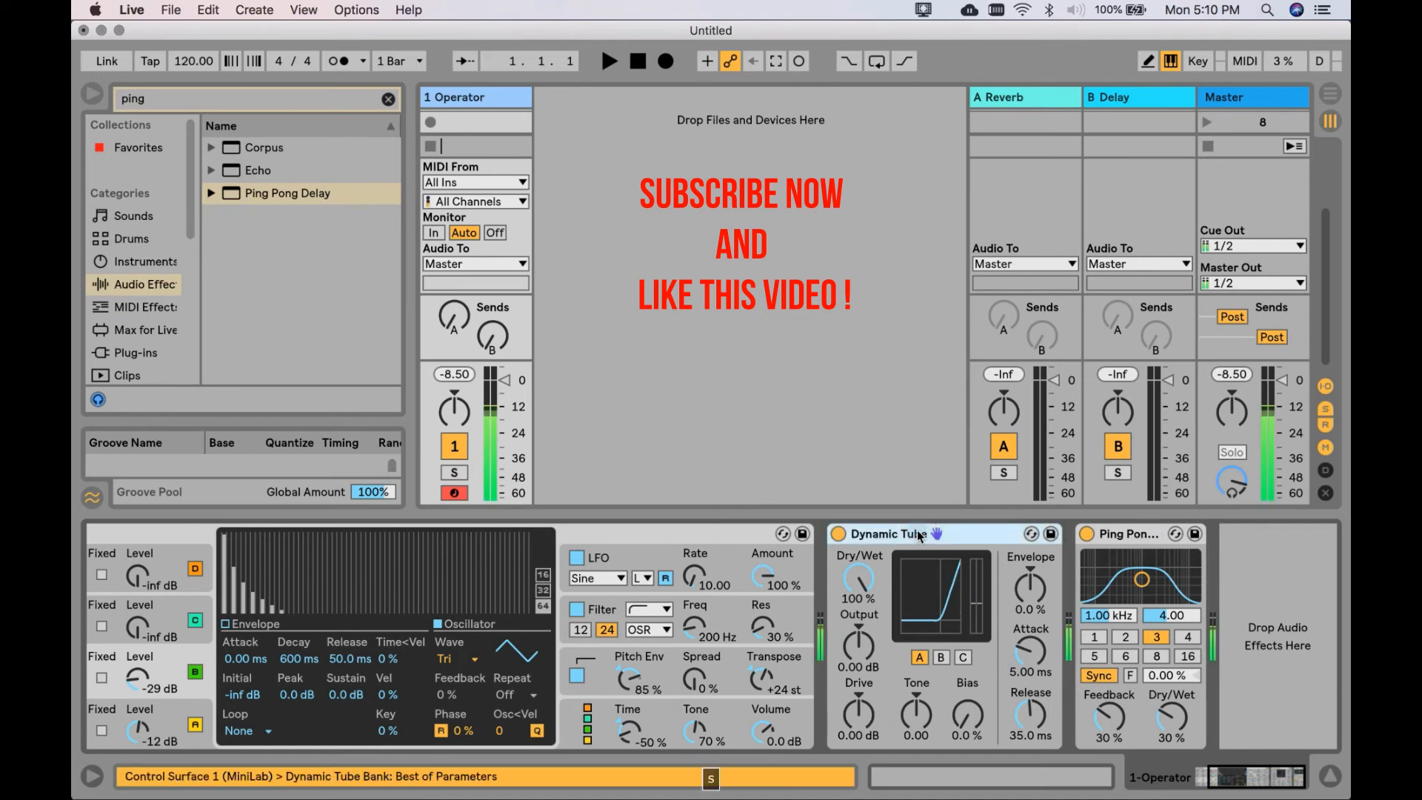